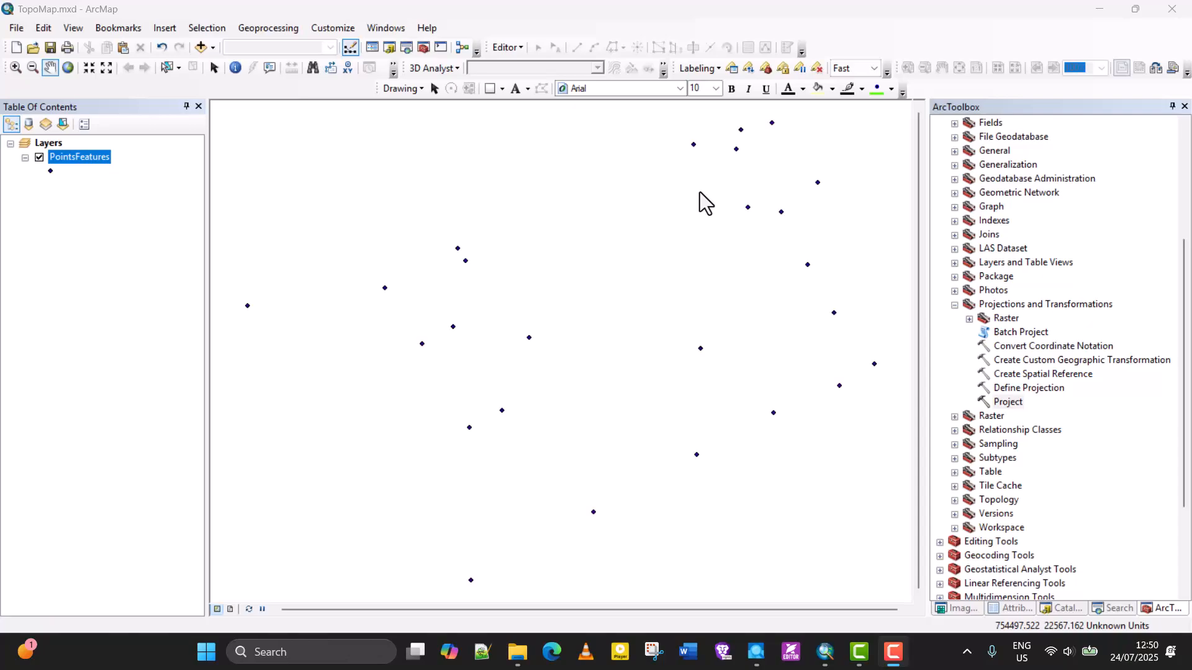
Locate the Points To Line tool in the Features toolset of Data Management Tools and view its dialog.
{"action": "scroll", "coordinate": [1071, 217], "scroll_direction": "up", "scroll_amount": 5}
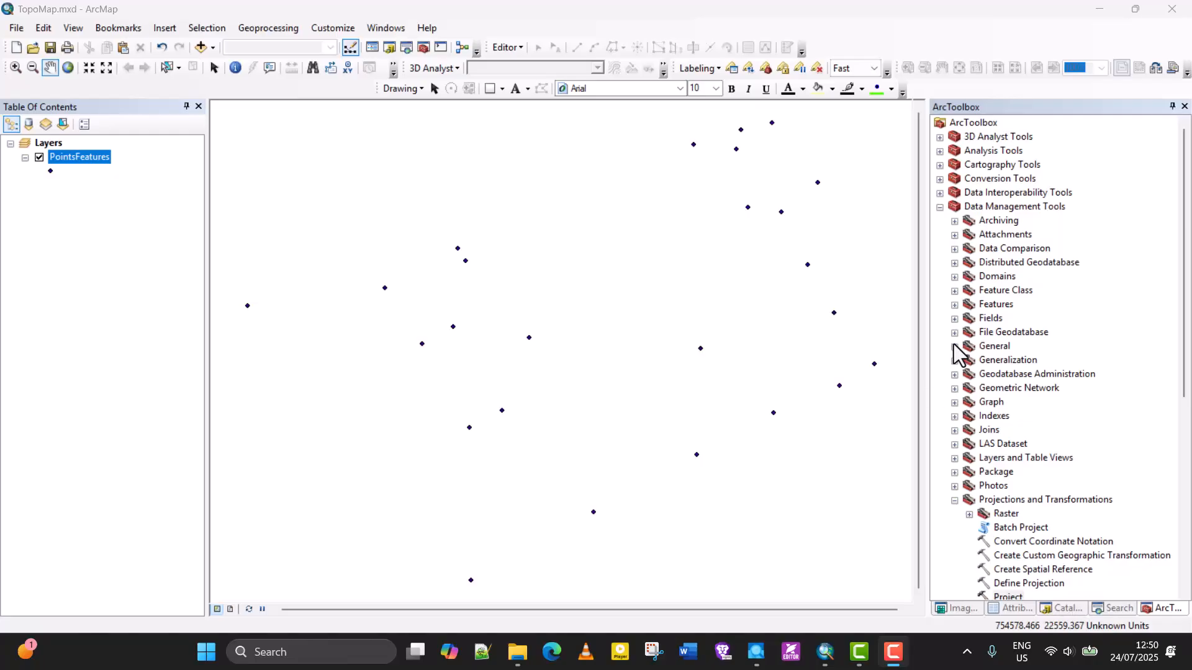
{"action": "scroll", "coordinate": [994, 345], "scroll_direction": "down", "scroll_amount": 8}
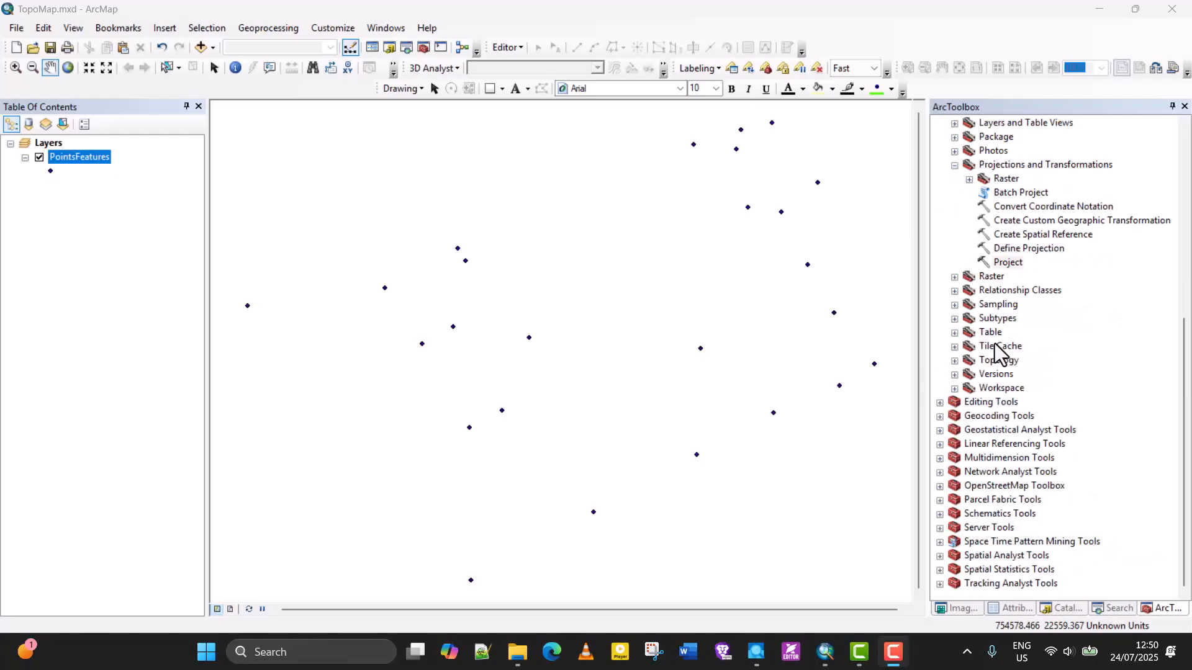
{"action": "scroll", "coordinate": [994, 345], "scroll_direction": "up", "scroll_amount": 8}
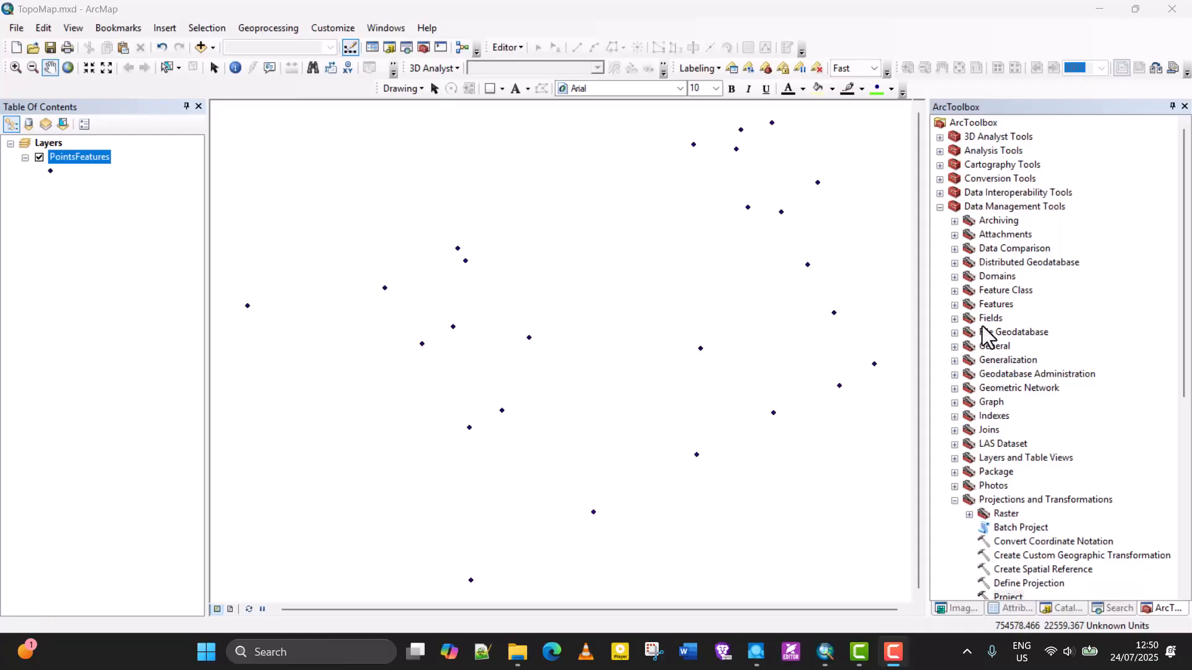
{"action": "left_click", "coordinate": [940, 207]}
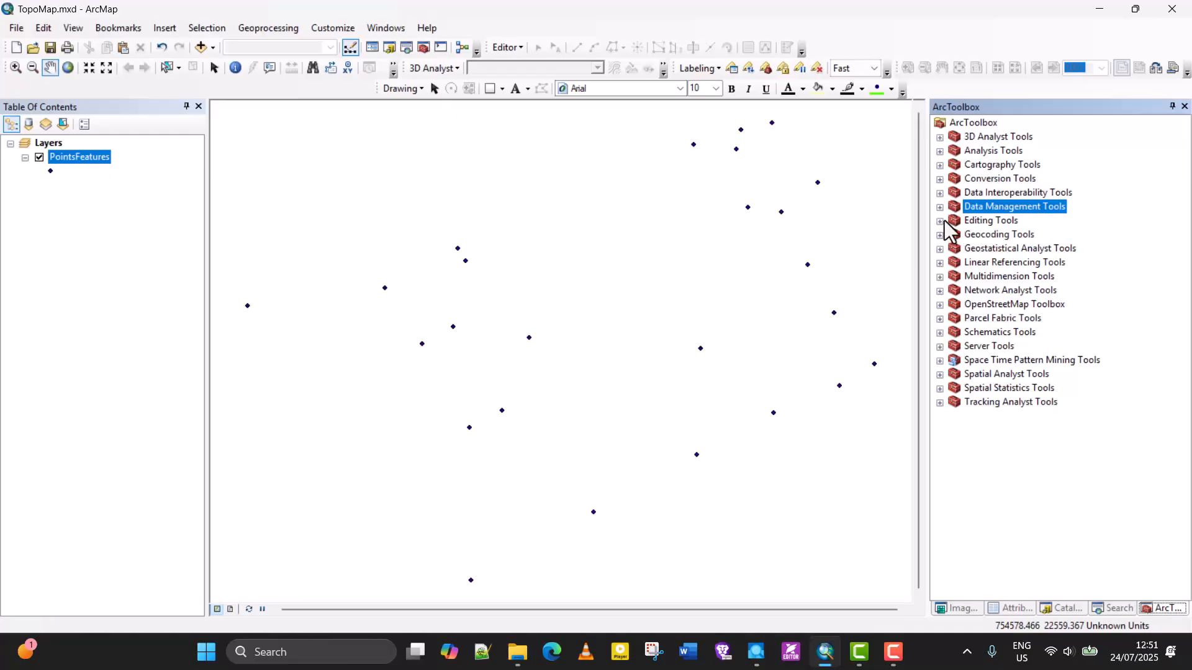
{"action": "left_click", "coordinate": [940, 207]}
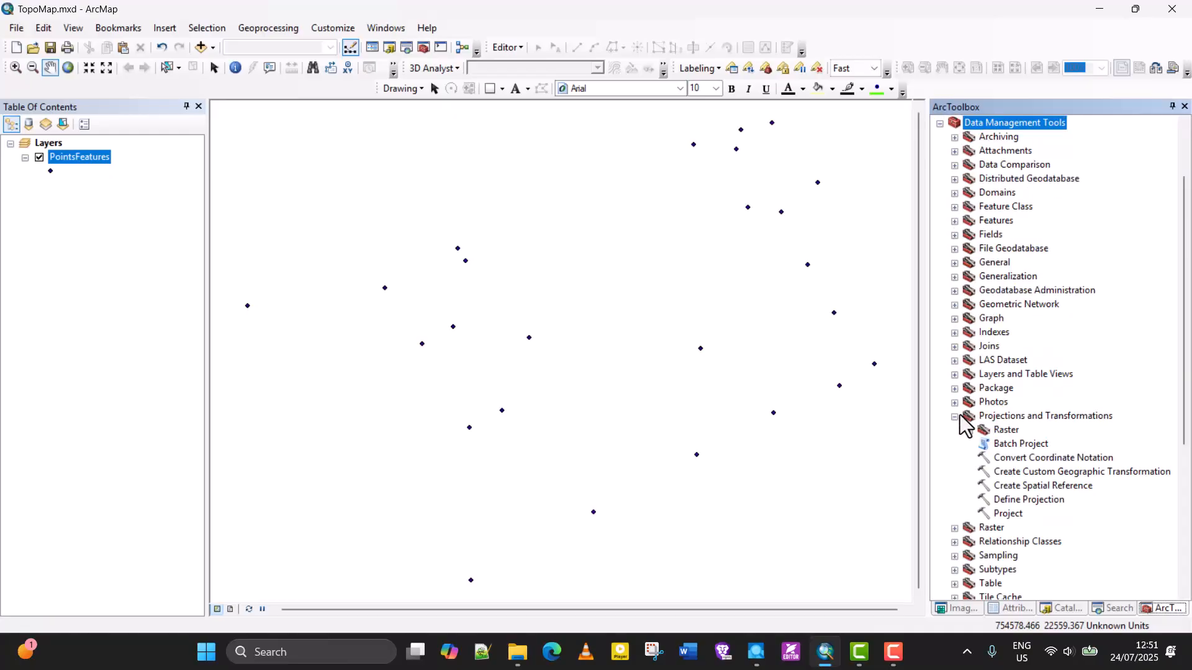
{"action": "left_click", "coordinate": [955, 417]}
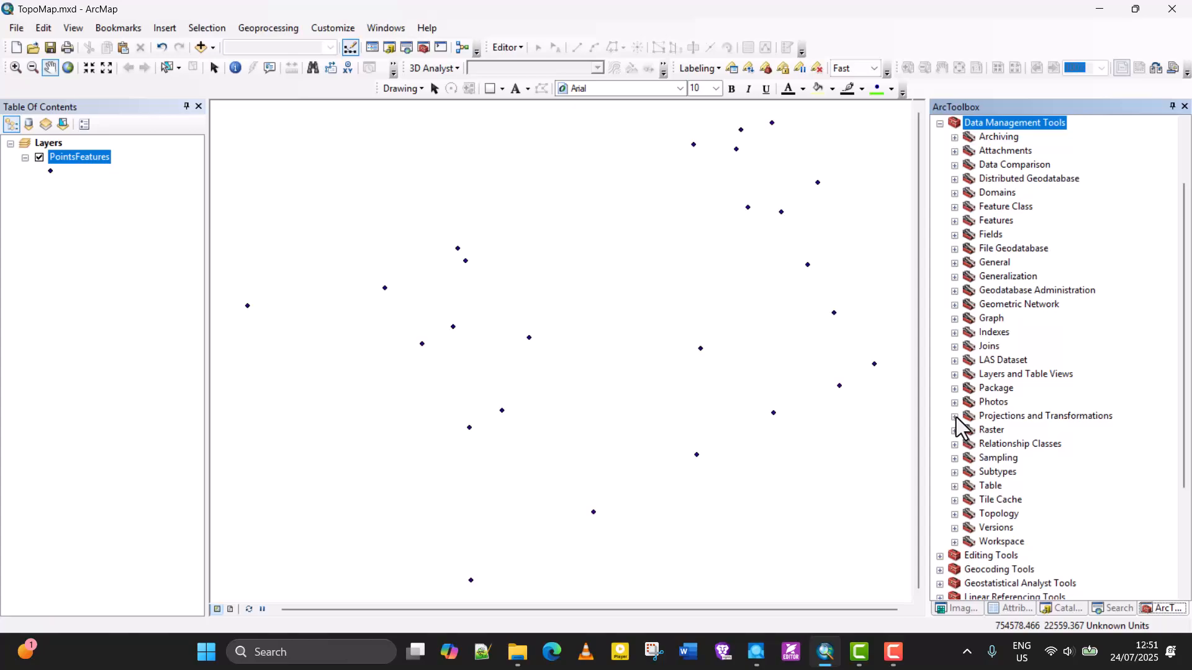
{"action": "left_click", "coordinate": [955, 221]}
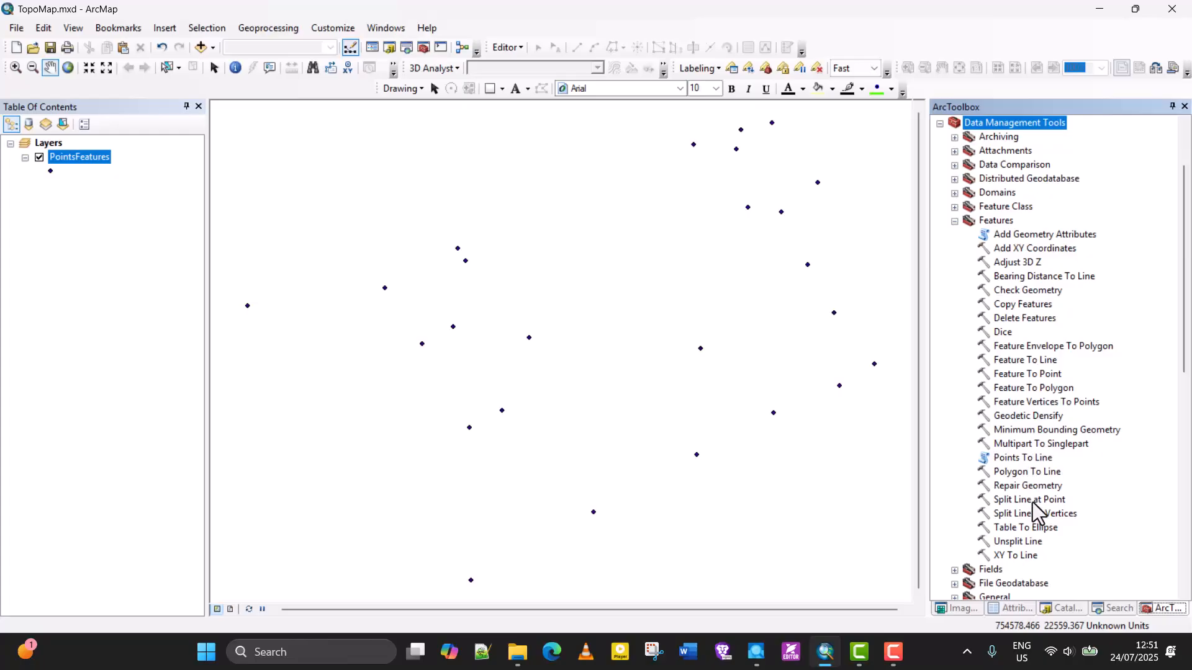
{"action": "left_click", "coordinate": [1022, 463]}
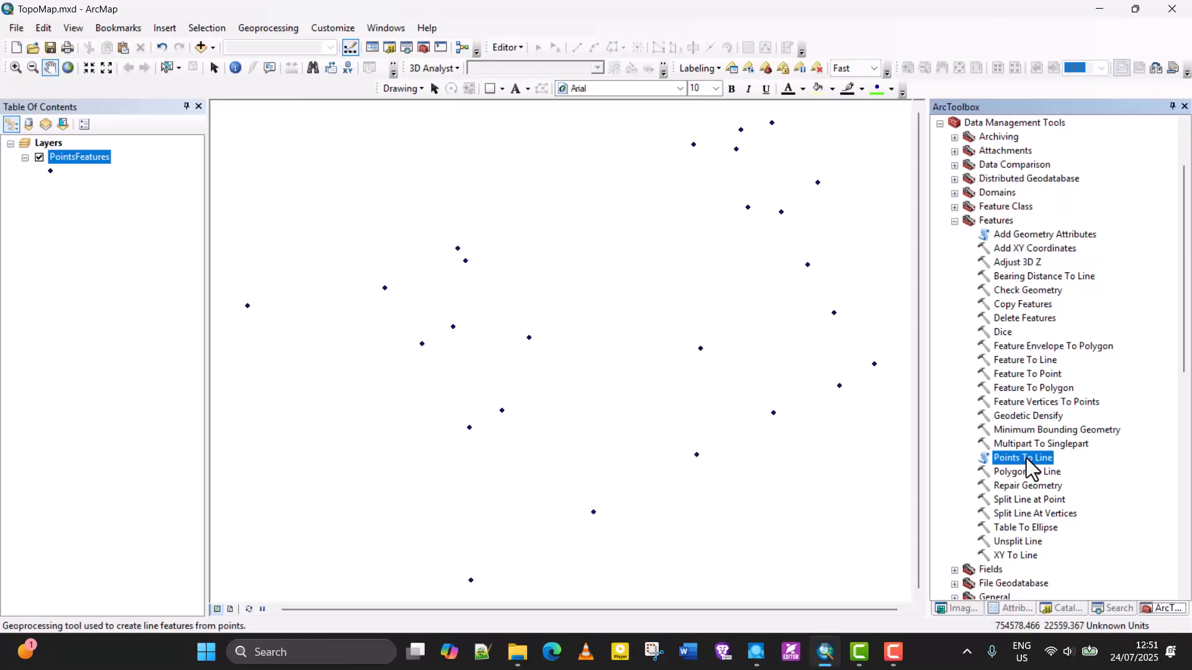
{"action": "double_click", "coordinate": [1026, 458]}
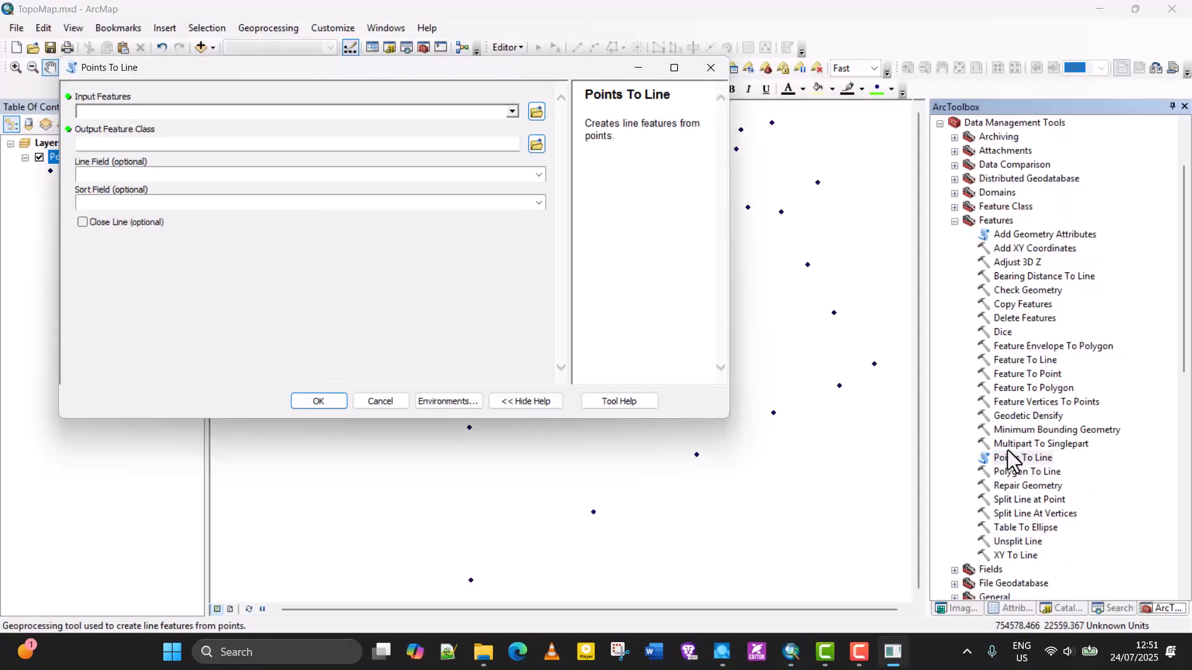
{"action": "key", "text": "Escape"}
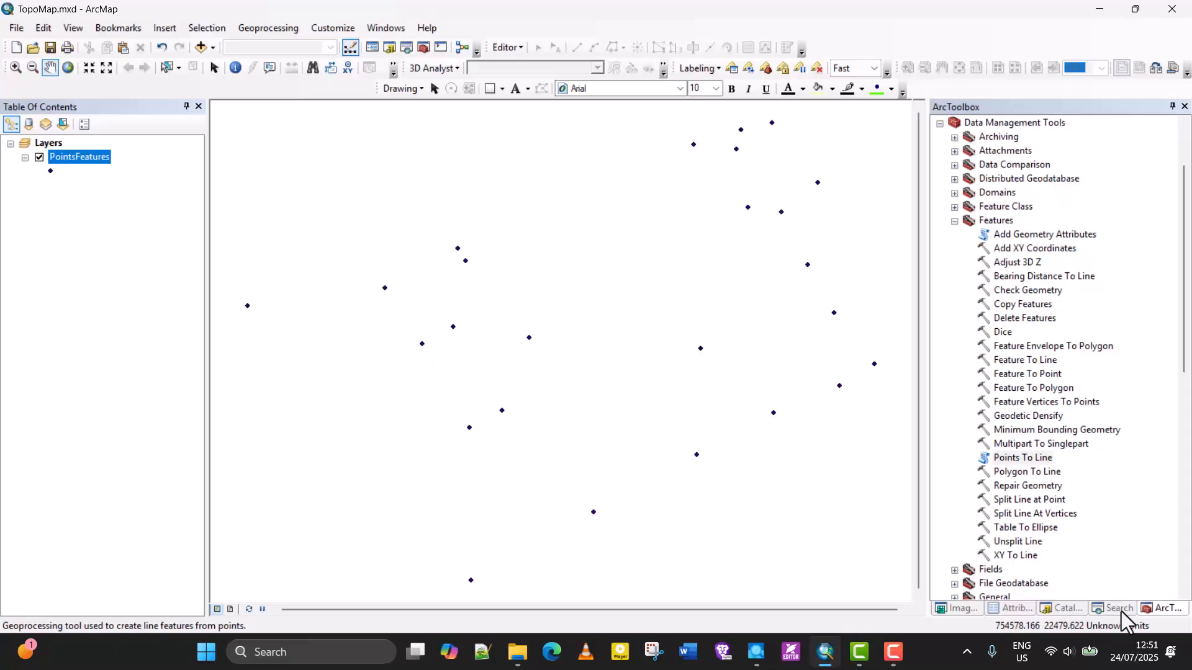
Search for "Points to line" and open the Points To Line (Data Management) tool.
{"action": "left_click", "coordinate": [1120, 611]}
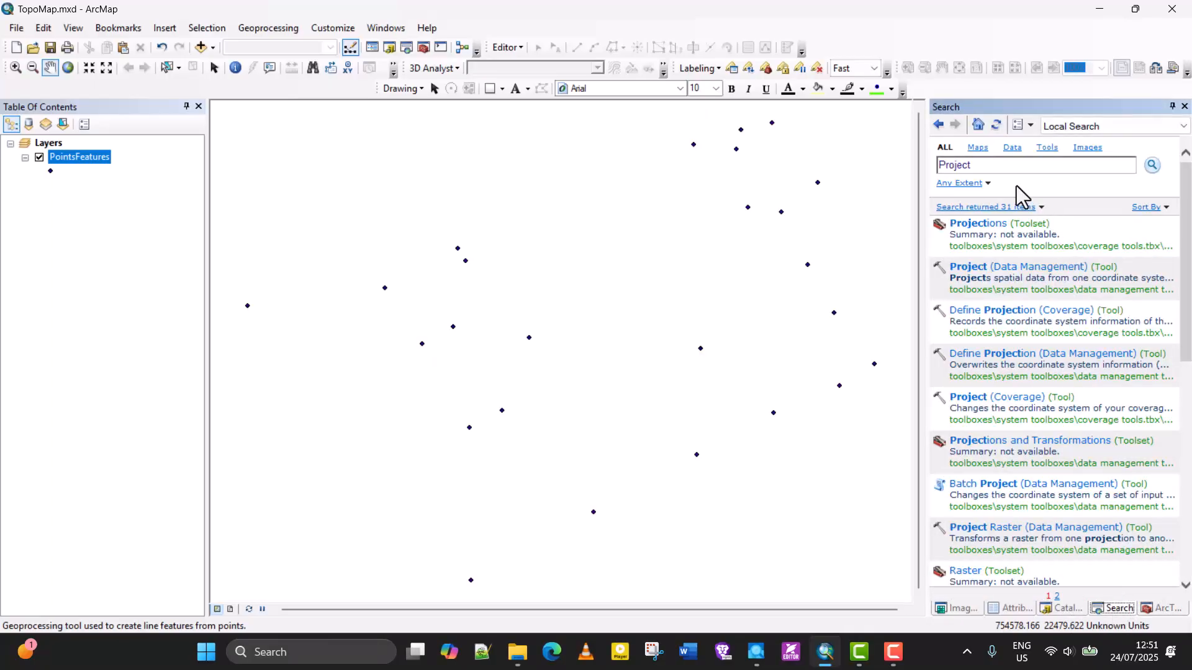
{"action": "left_click", "coordinate": [962, 165]}
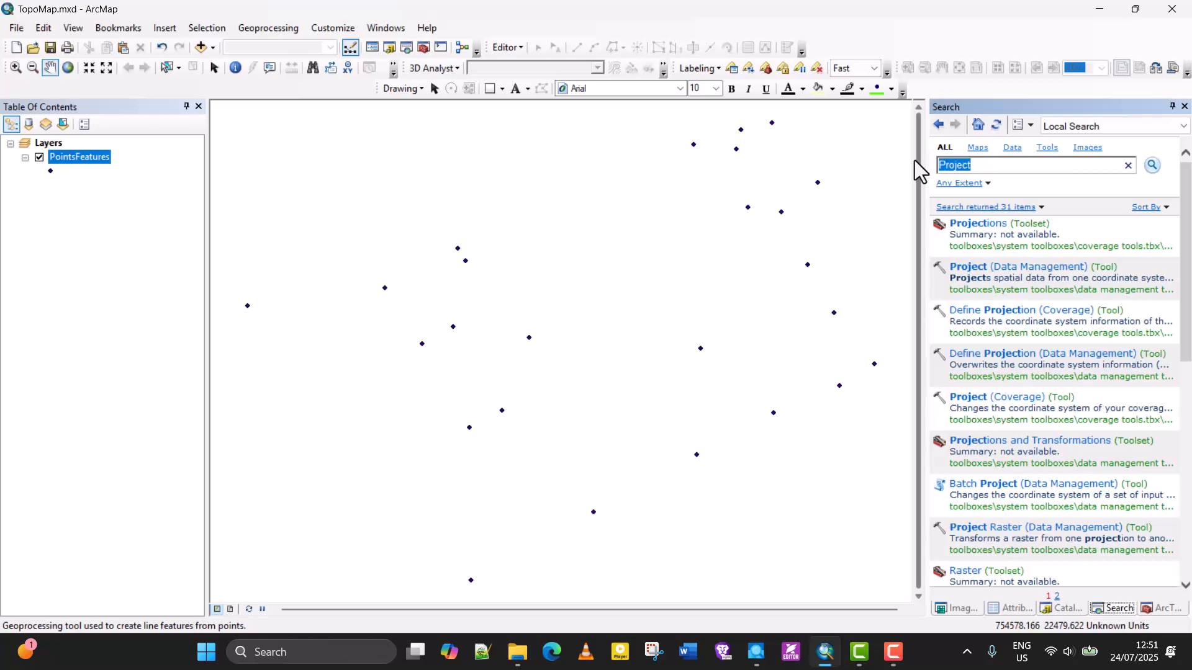
{"action": "type", "text": "Points to line"}
{"action": "key", "text": "Return"}
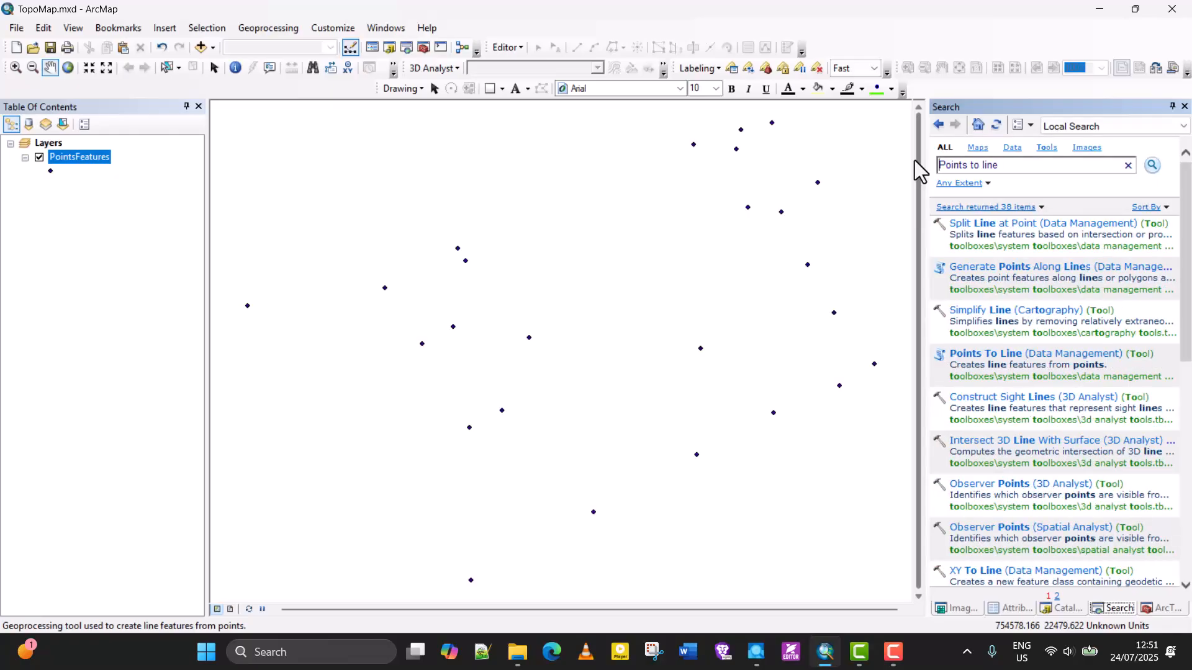
{"action": "left_click", "coordinate": [1034, 357]}
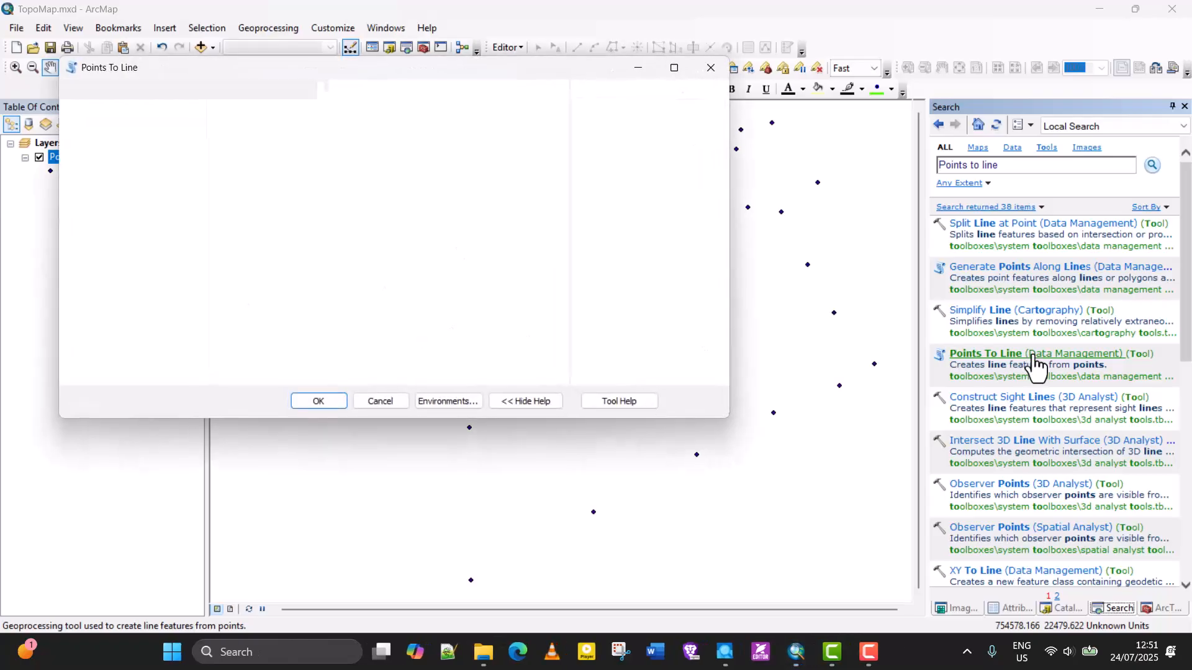
Run Points To Line on PointsFeatures with the output PointsFeatures_PointsToLine in TopoMapDB.gdb, leaving the optional line and sort fields empty.
{"action": "left_click_drag", "start_coordinate": [516, 71], "coordinate": [952, 175]}
{"action": "left_click", "coordinate": [948, 217]}
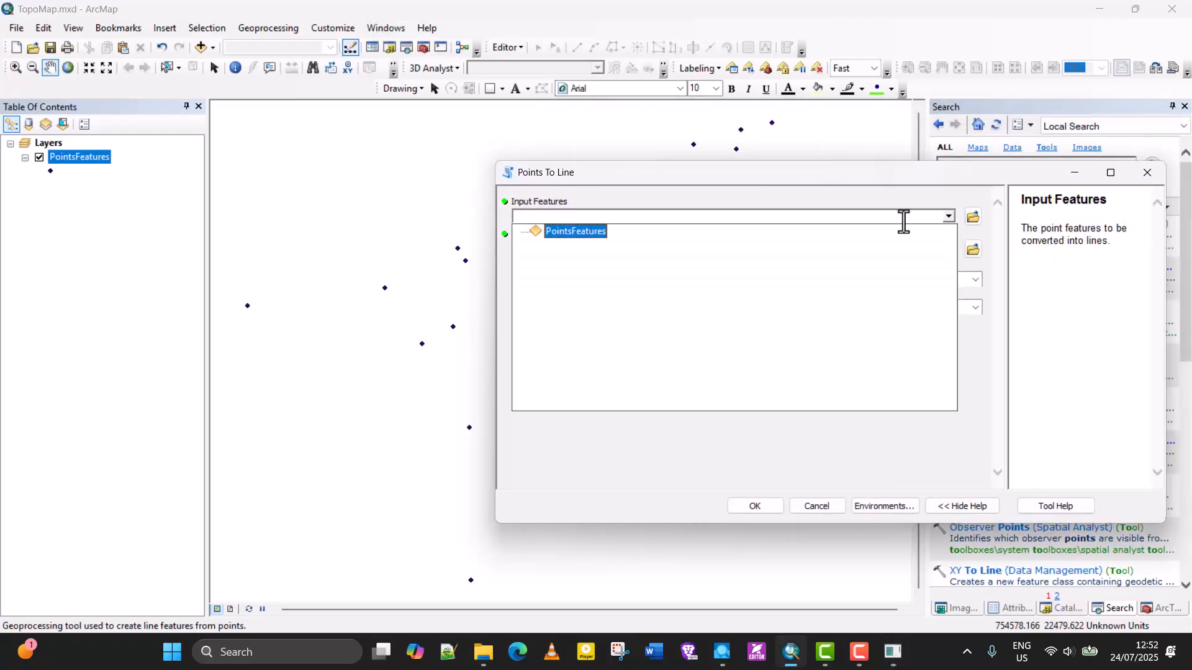
{"action": "left_click", "coordinate": [605, 216]}
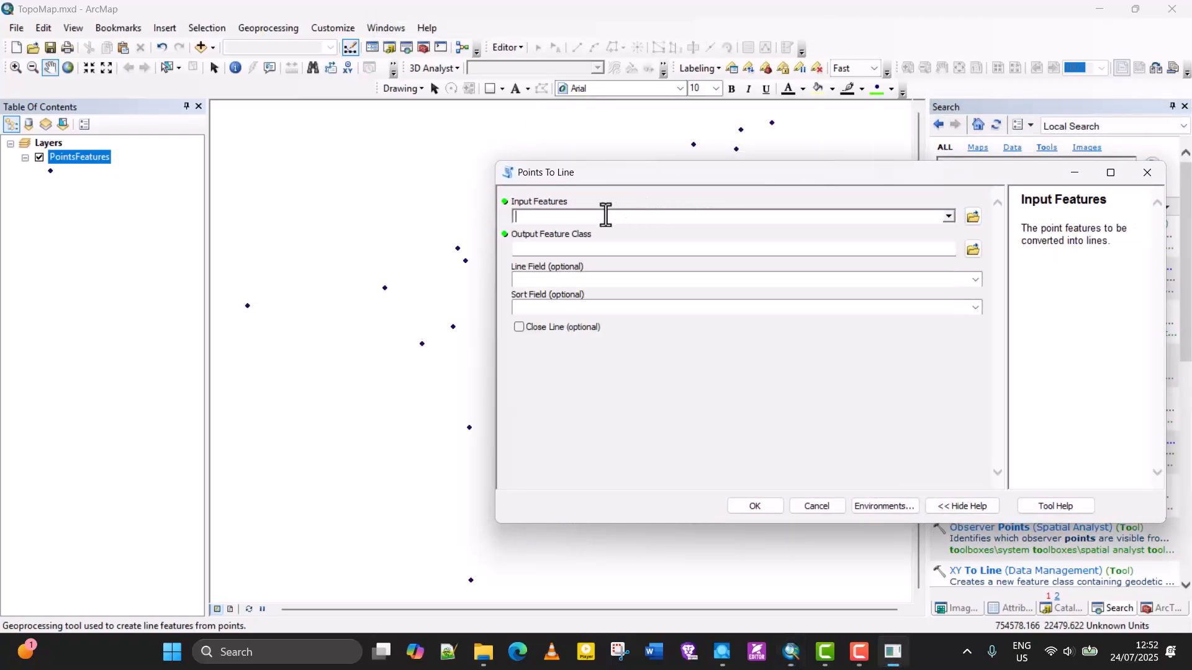
{"action": "left_click", "coordinate": [948, 216]}
{"action": "left_click", "coordinate": [817, 189]}
{"action": "left_click", "coordinate": [948, 217]}
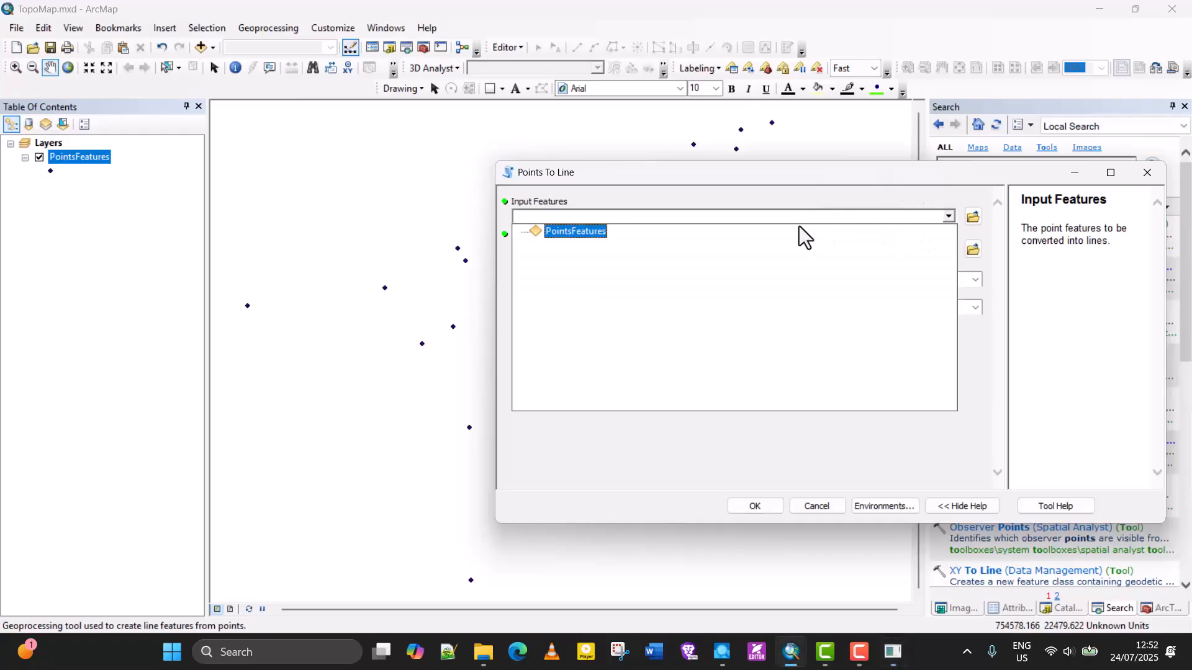
{"action": "left_click", "coordinate": [590, 231]}
{"action": "mouse_move", "coordinate": [627, 180]}
{"action": "left_mouse_down"}
{"action": "mouse_move", "coordinate": [591, 235]}
{"action": "mouse_move", "coordinate": [629, 193]}
{"action": "left_mouse_up"}
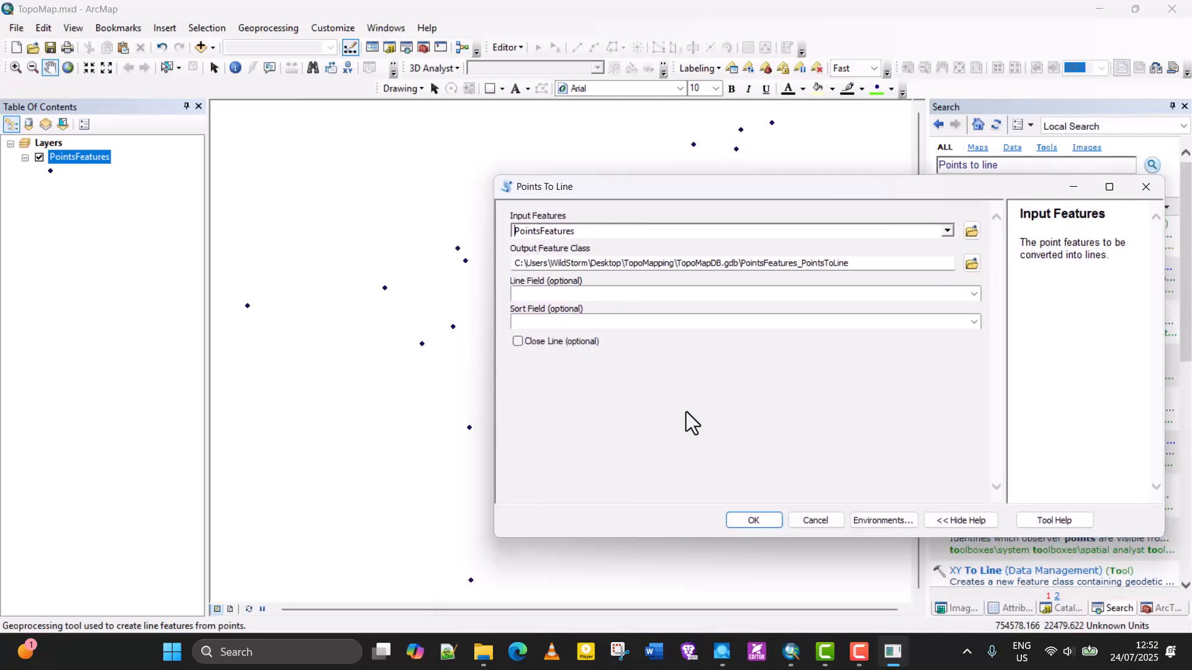
{"action": "left_click", "coordinate": [754, 520]}
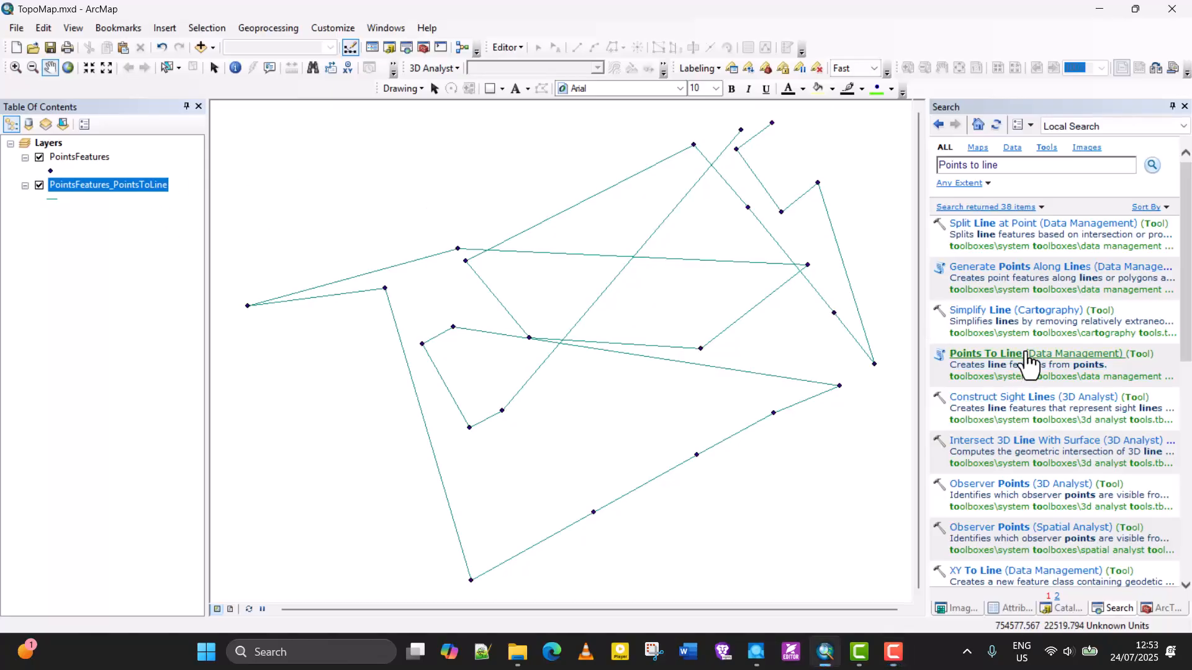
{"action": "left_click", "coordinate": [1016, 357]}
{"action": "left_click_drag", "start_coordinate": [765, 187], "coordinate": [645, 162]}
{"action": "left_click", "coordinate": [760, 172]}
{"action": "left_click", "coordinate": [799, 158]}
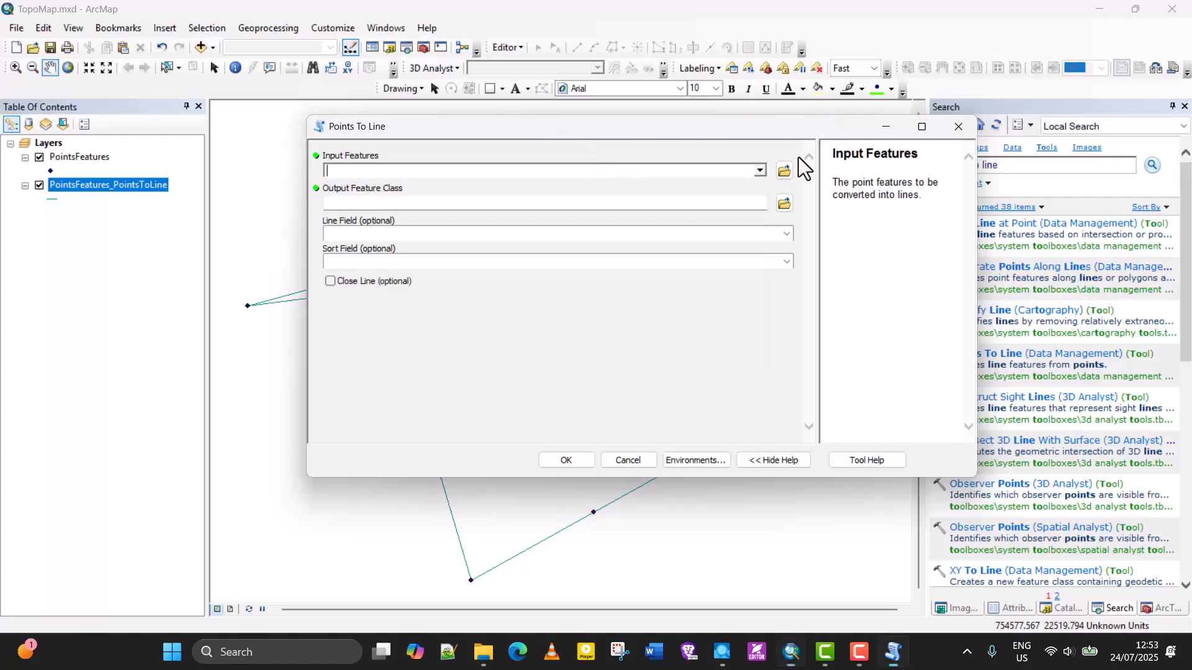
{"action": "left_click", "coordinate": [958, 126]}
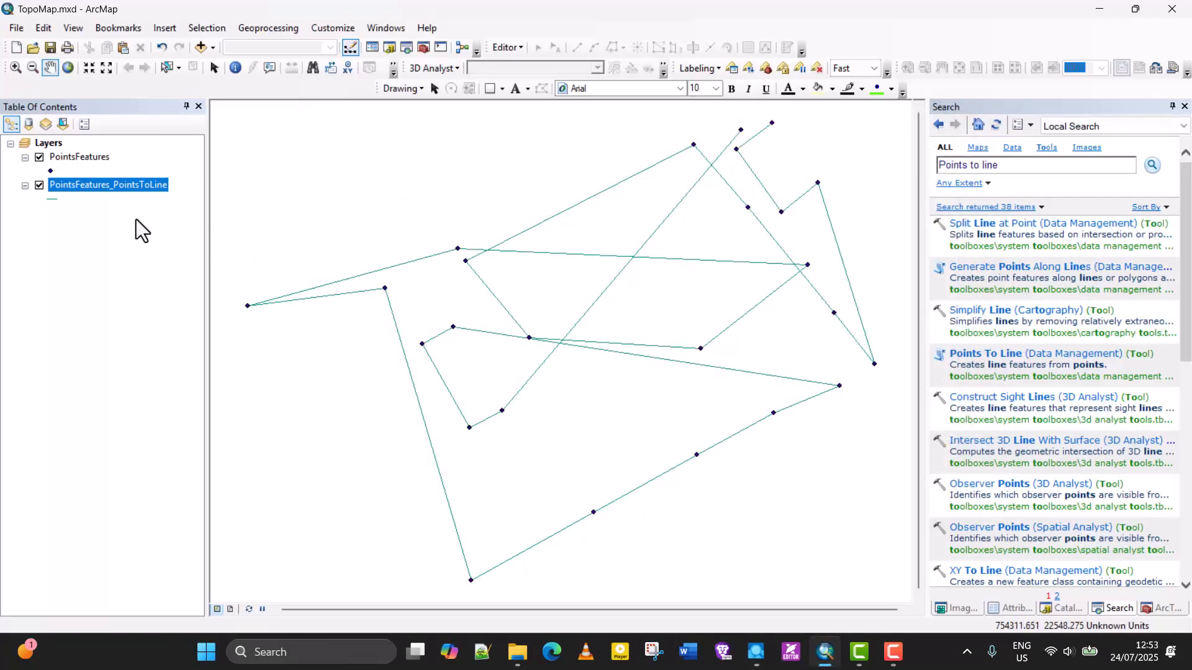
Remove the PointsFeatures_PointsToLine layer from the map.
{"action": "right_click", "coordinate": [106, 182]}
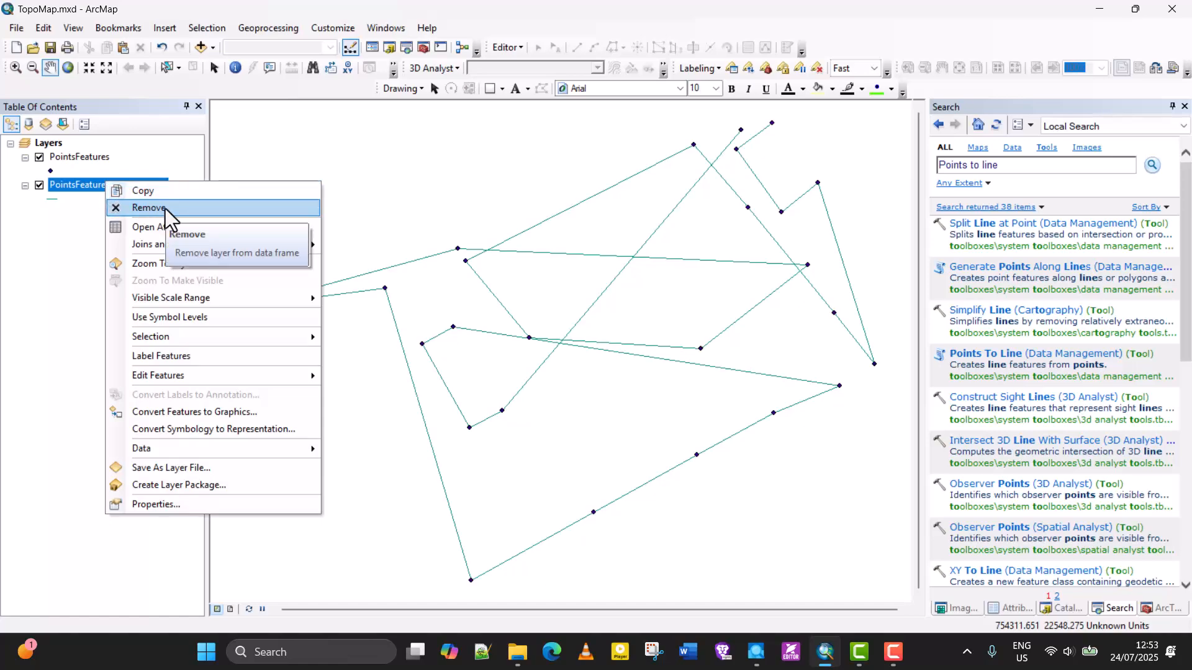
{"action": "left_click", "coordinate": [165, 208]}
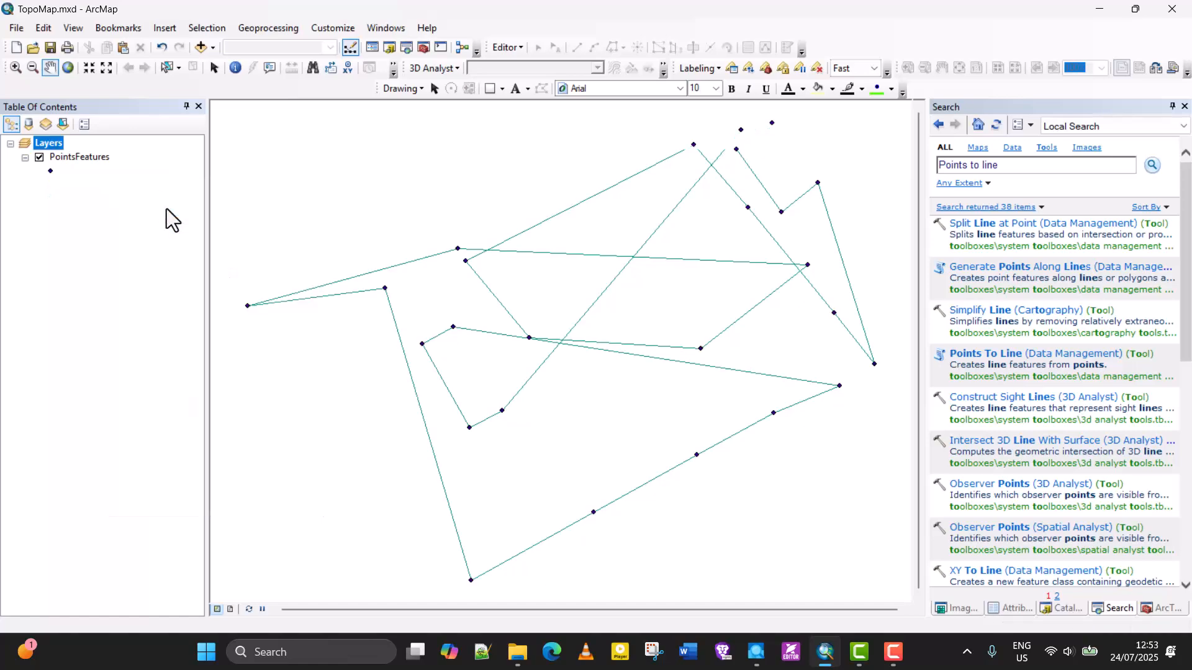
Open the attribute table of the PointsFeatures layer and widen its window to show all columns over the map.
{"action": "left_click", "coordinate": [93, 158]}
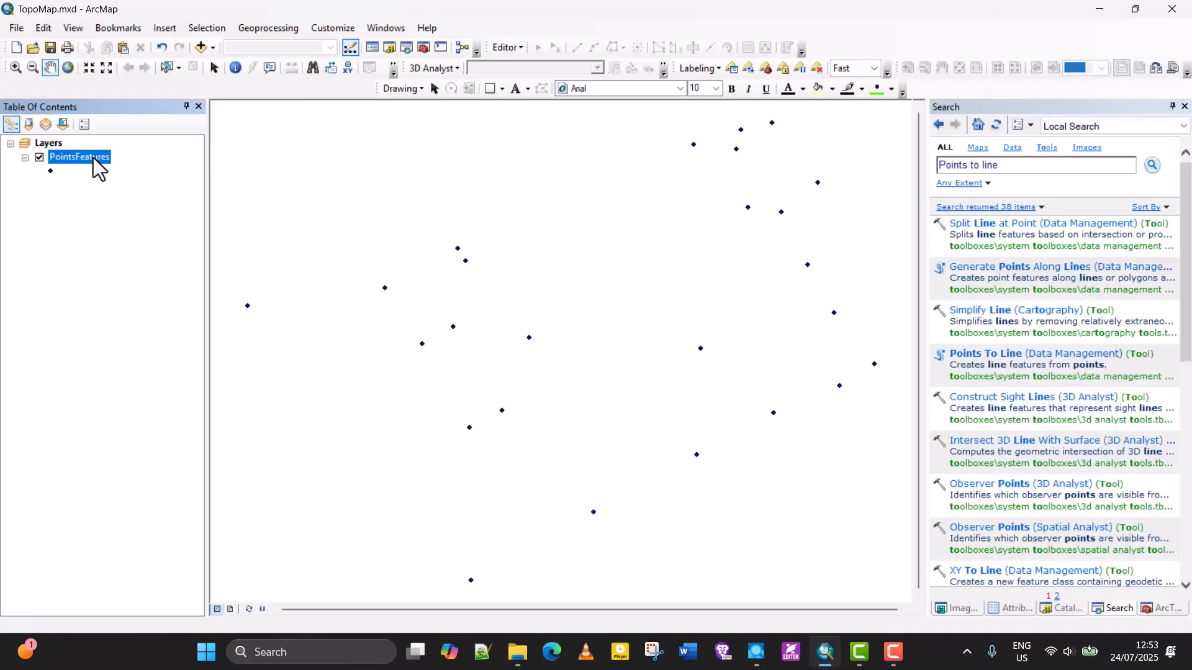
{"action": "right_click", "coordinate": [95, 162]}
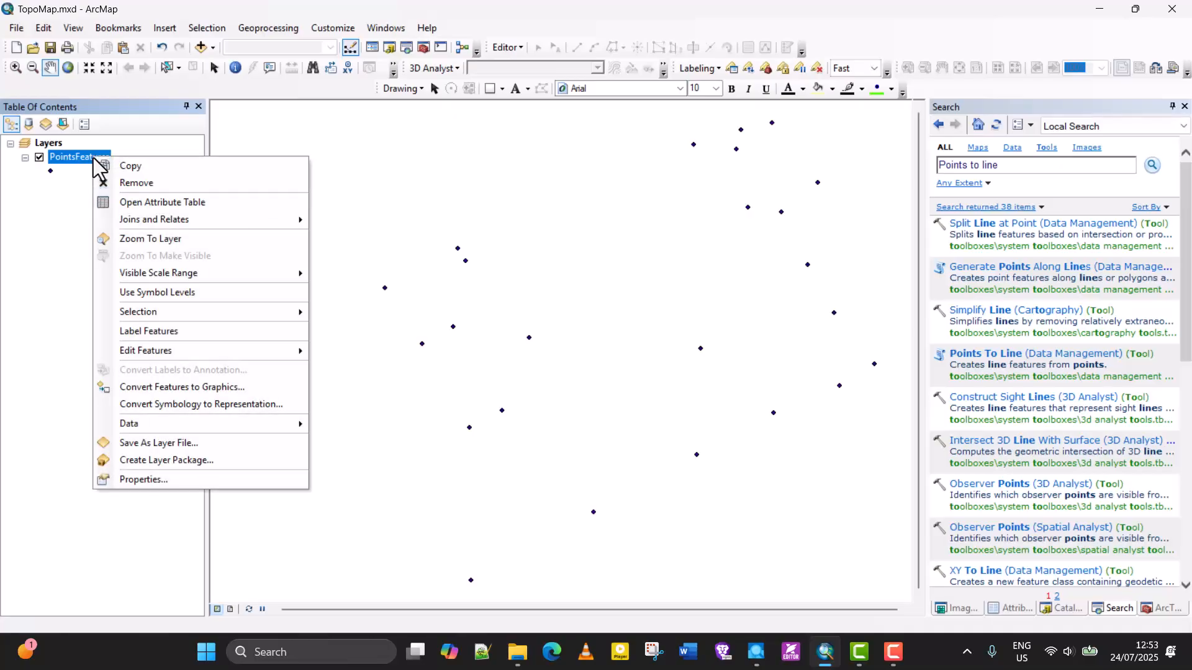
{"action": "left_click", "coordinate": [183, 203]}
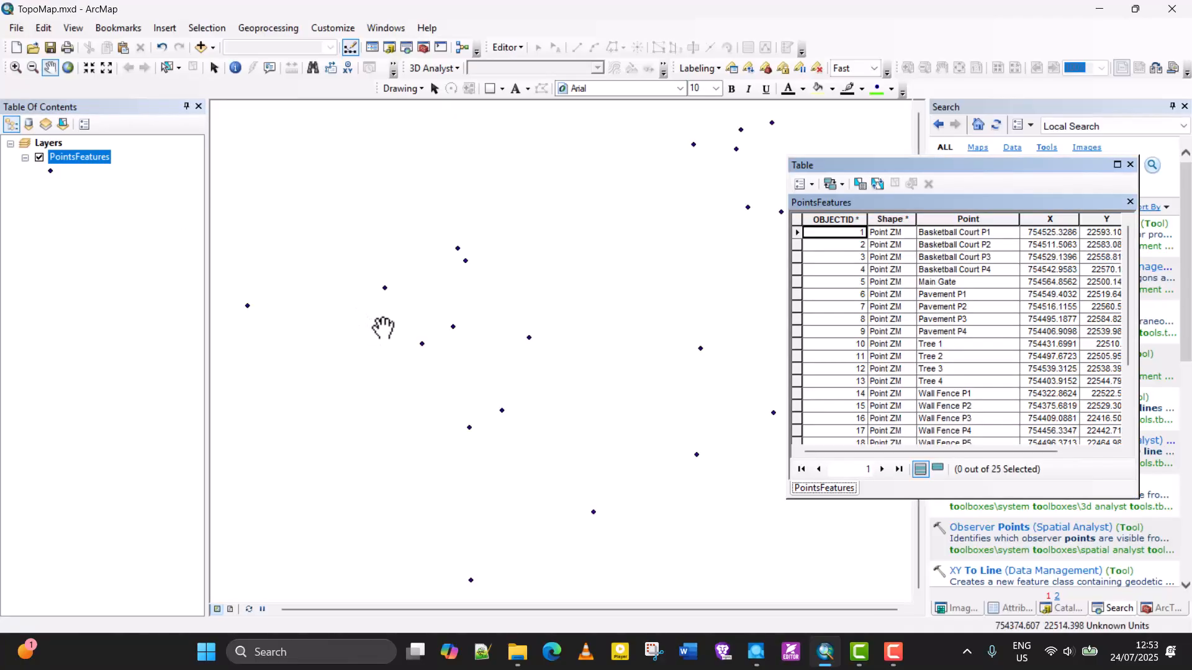
{"action": "left_click_drag", "start_coordinate": [918, 163], "coordinate": [408, 214]}
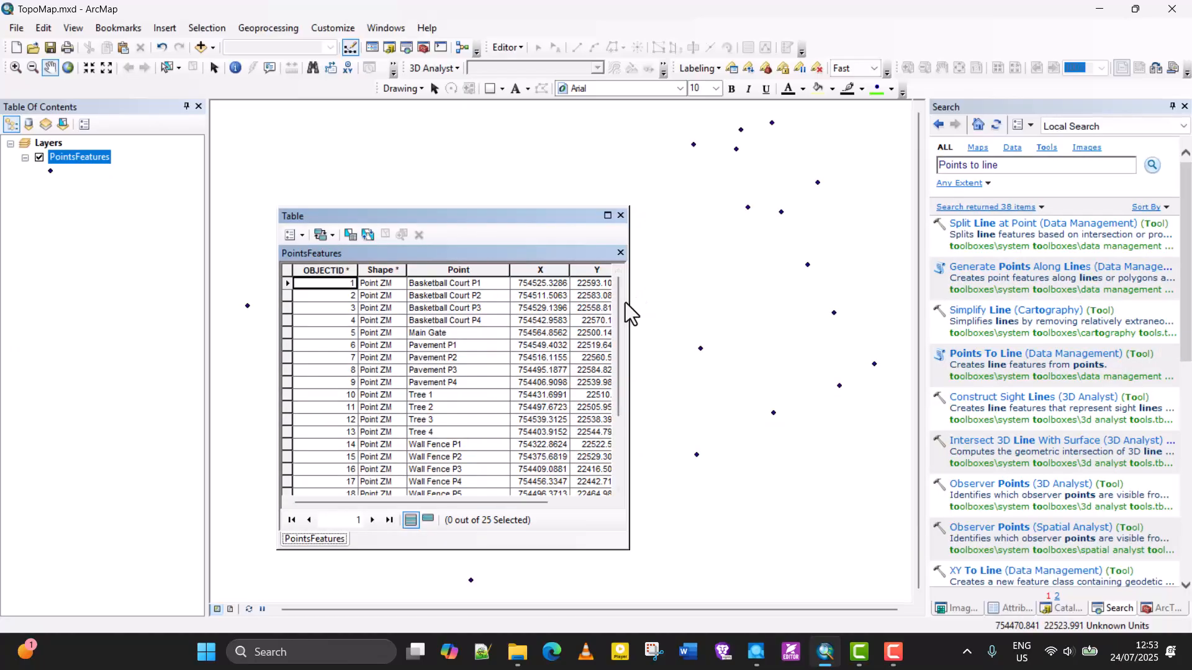
{"action": "left_click_drag", "start_coordinate": [629, 302], "coordinate": [803, 314]}
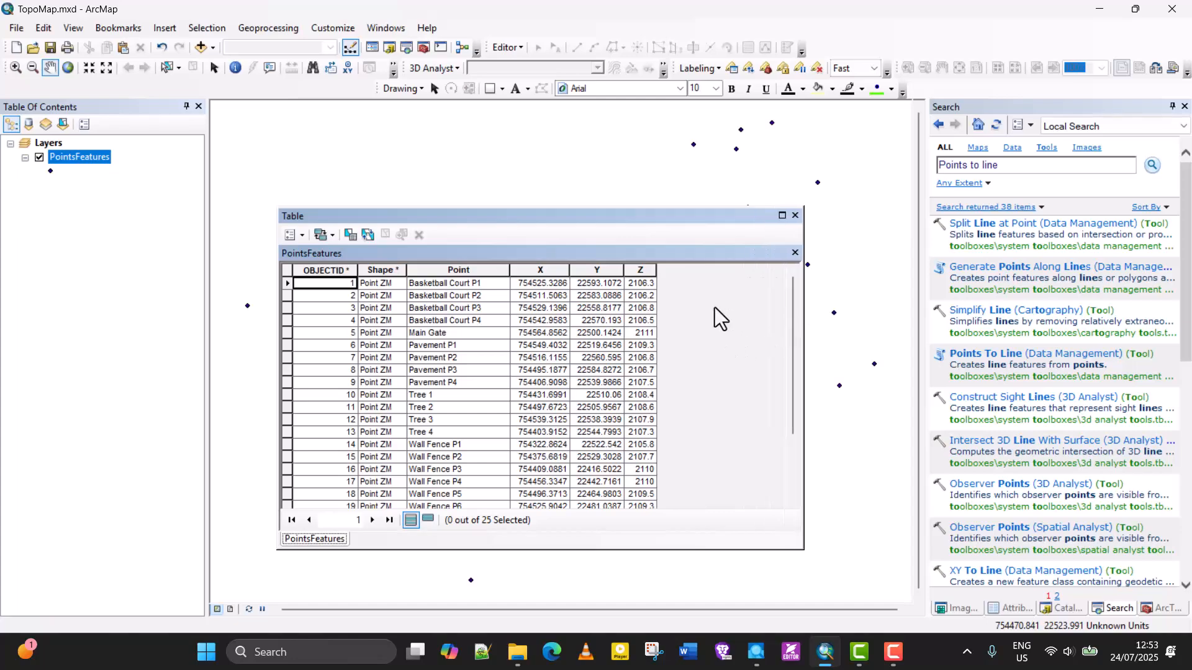
{"action": "left_click_drag", "start_coordinate": [634, 206], "coordinate": [666, 223]}
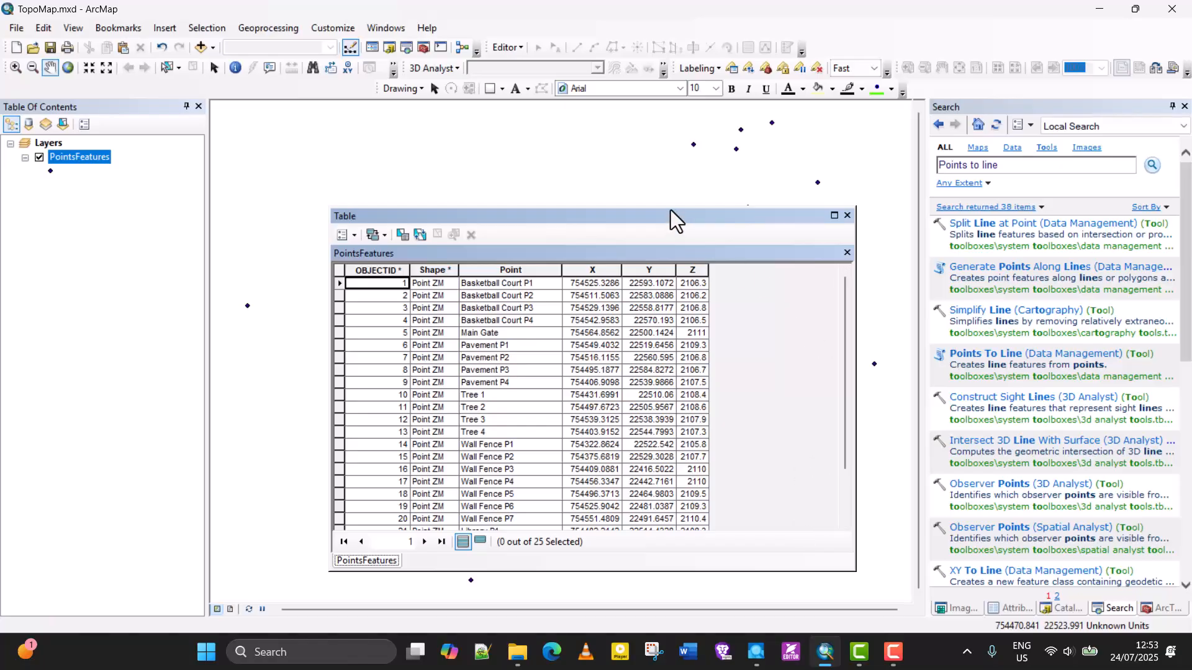
{"action": "left_click_drag", "start_coordinate": [668, 203], "coordinate": [660, 173]}
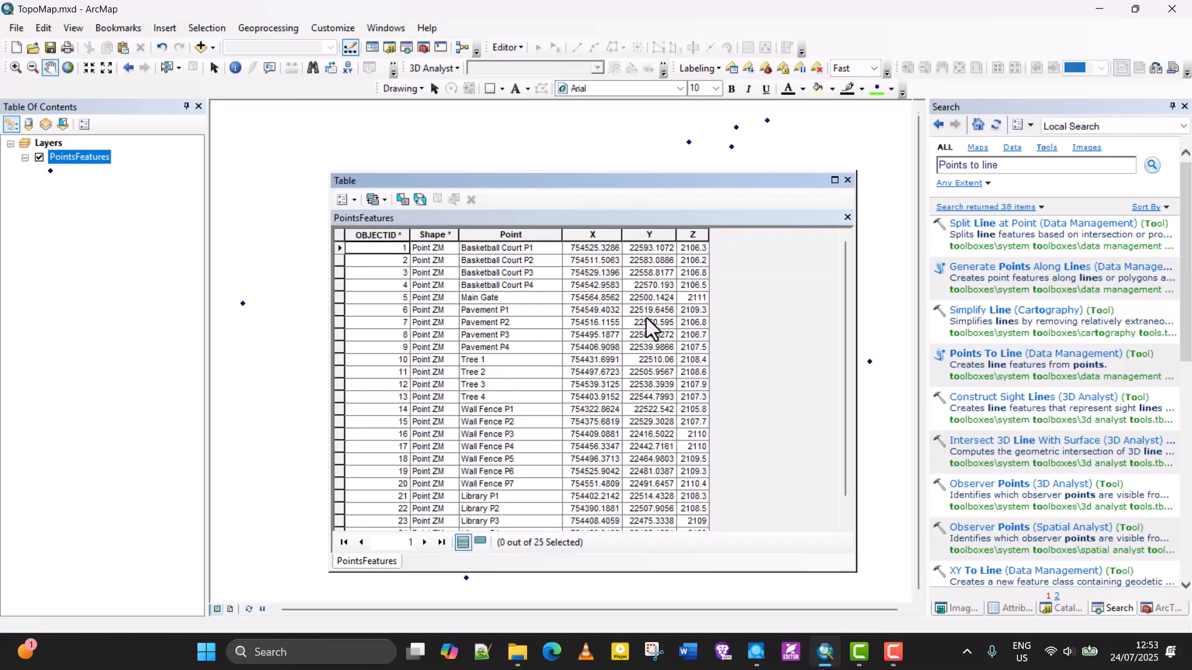
Examine the records in the PointsFeatures table, from the basketball court points down to the wall fence points.
{"action": "left_click", "coordinate": [449, 251]}
{"action": "left_click", "coordinate": [593, 288]}
{"action": "left_click", "coordinate": [631, 301]}
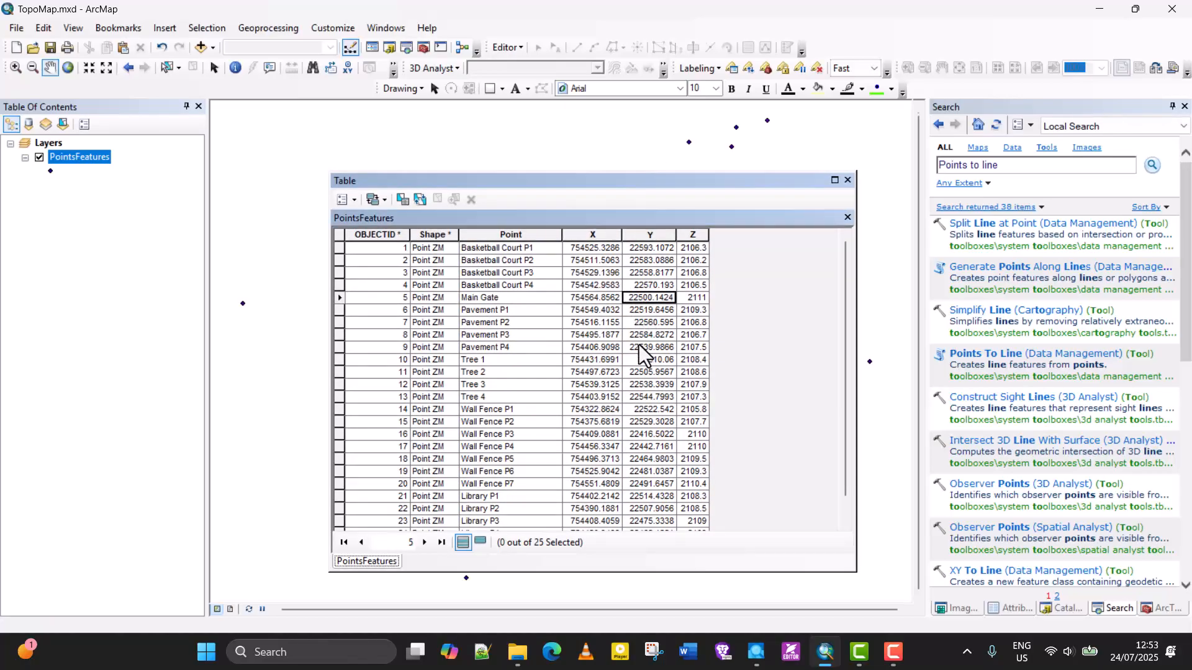
{"action": "left_click", "coordinate": [640, 346]}
{"action": "left_click", "coordinate": [608, 370]}
{"action": "left_click", "coordinate": [501, 384]}
{"action": "left_click", "coordinate": [422, 360]}
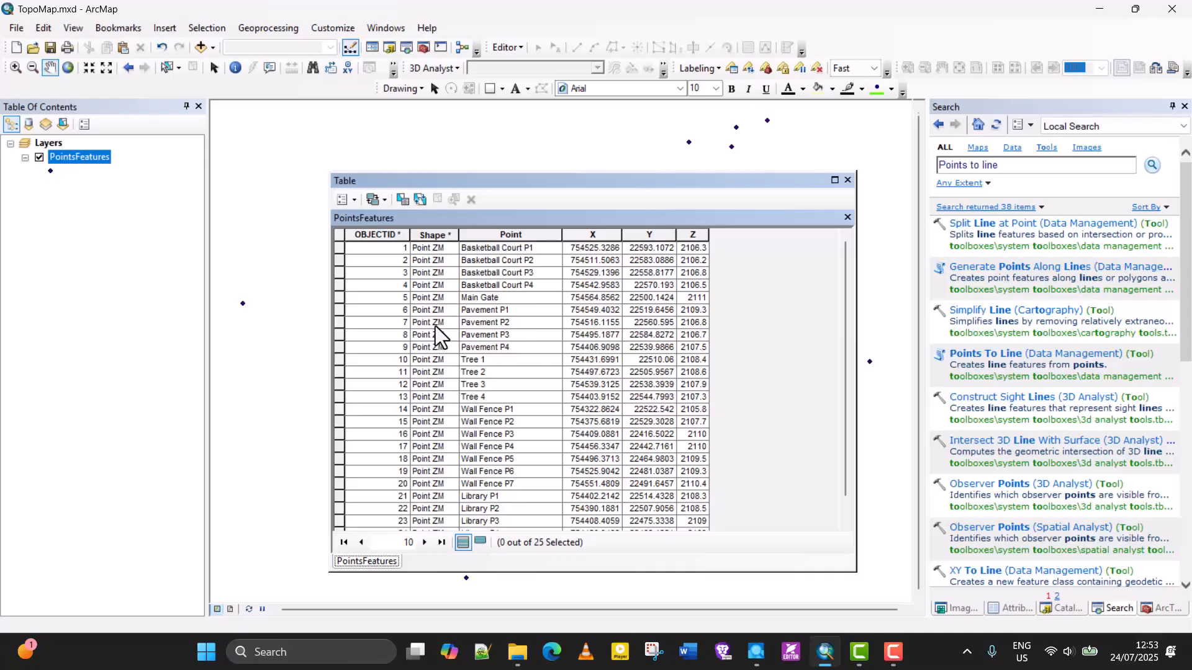
{"action": "left_click", "coordinate": [435, 323]}
{"action": "left_click", "coordinate": [391, 346]}
{"action": "left_click", "coordinate": [437, 385]}
{"action": "left_click", "coordinate": [576, 421]}
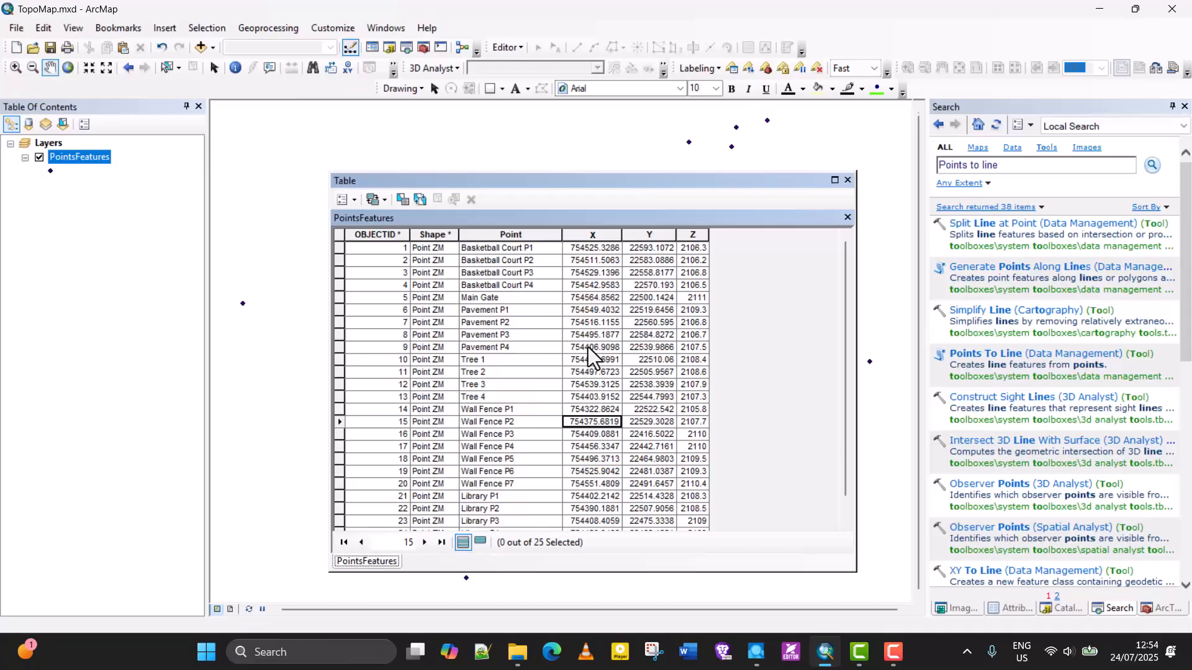
Highlight the Point, X, Y and Z columns of the PointsFeatures table to review the available fields.
{"action": "left_click", "coordinate": [512, 236]}
{"action": "left_click", "coordinate": [582, 234]}
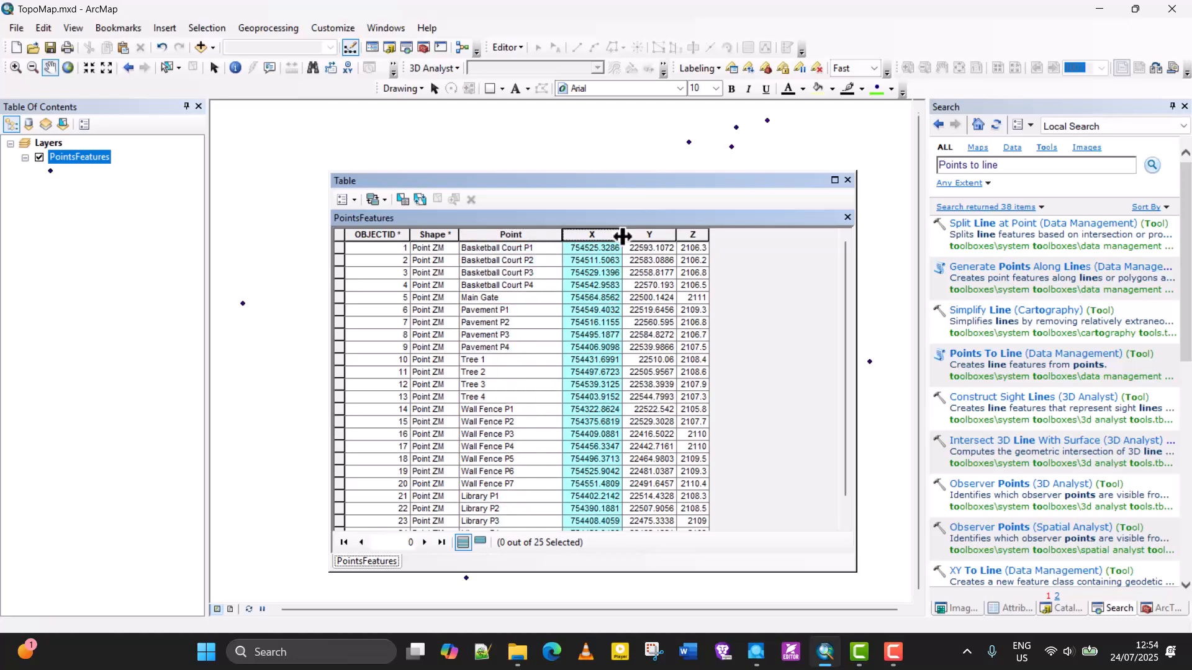
{"action": "left_click", "coordinate": [646, 237]}
{"action": "left_click_drag", "start_coordinate": [547, 236], "coordinate": [683, 238]}
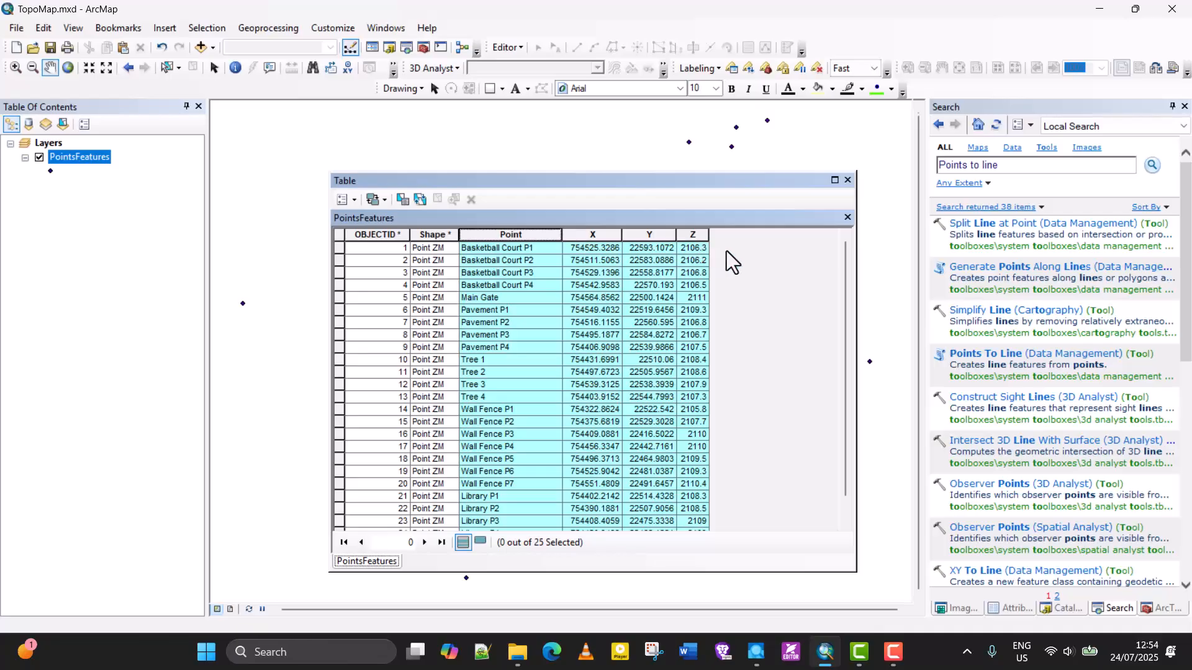
Move the PointsFeatures table off the map points and lengthen its window to show all records down to Tank.
{"action": "left_click", "coordinate": [571, 275]}
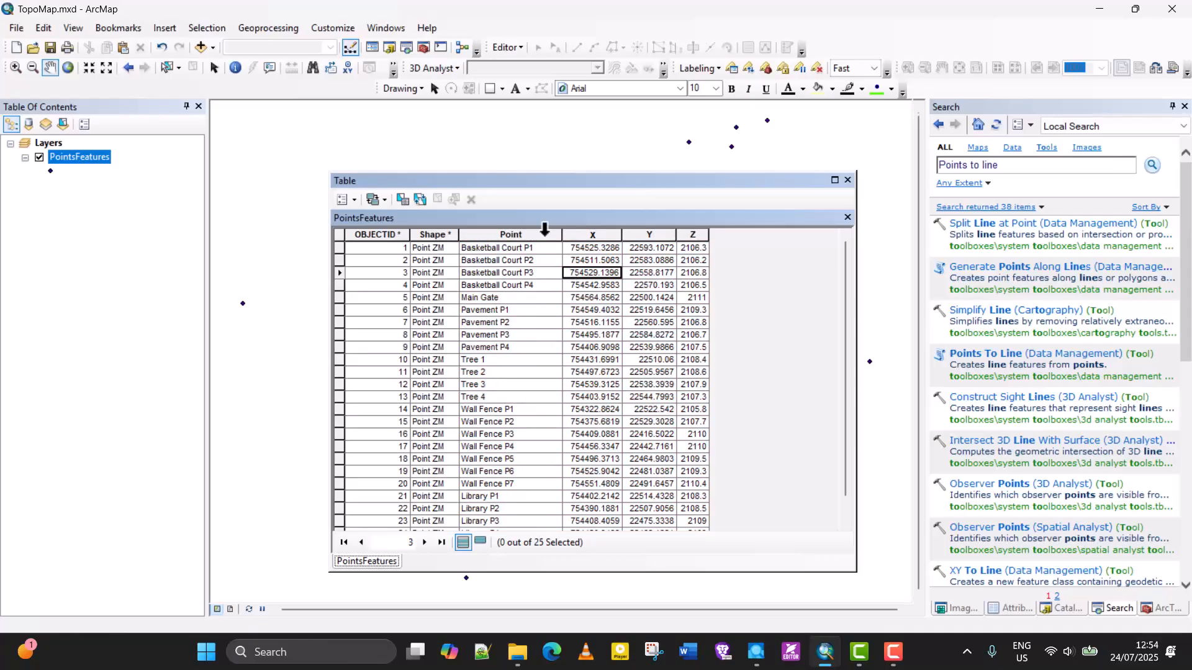
{"action": "left_click_drag", "start_coordinate": [535, 183], "coordinate": [717, 145]}
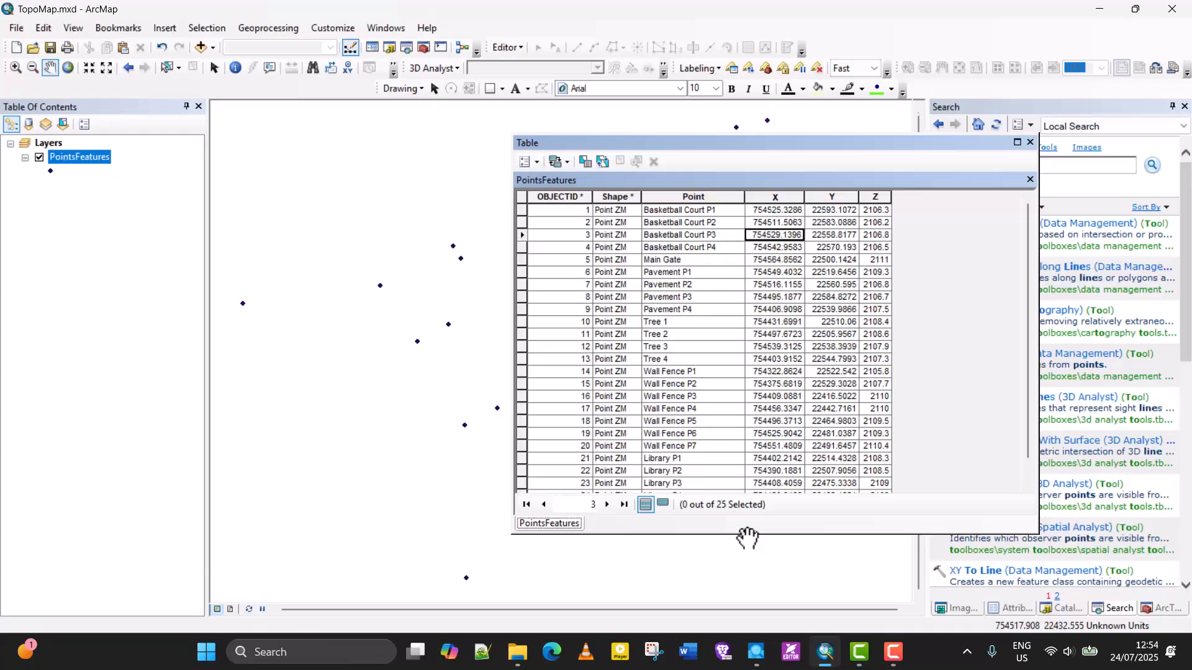
{"action": "left_click_drag", "start_coordinate": [745, 534], "coordinate": [742, 591]}
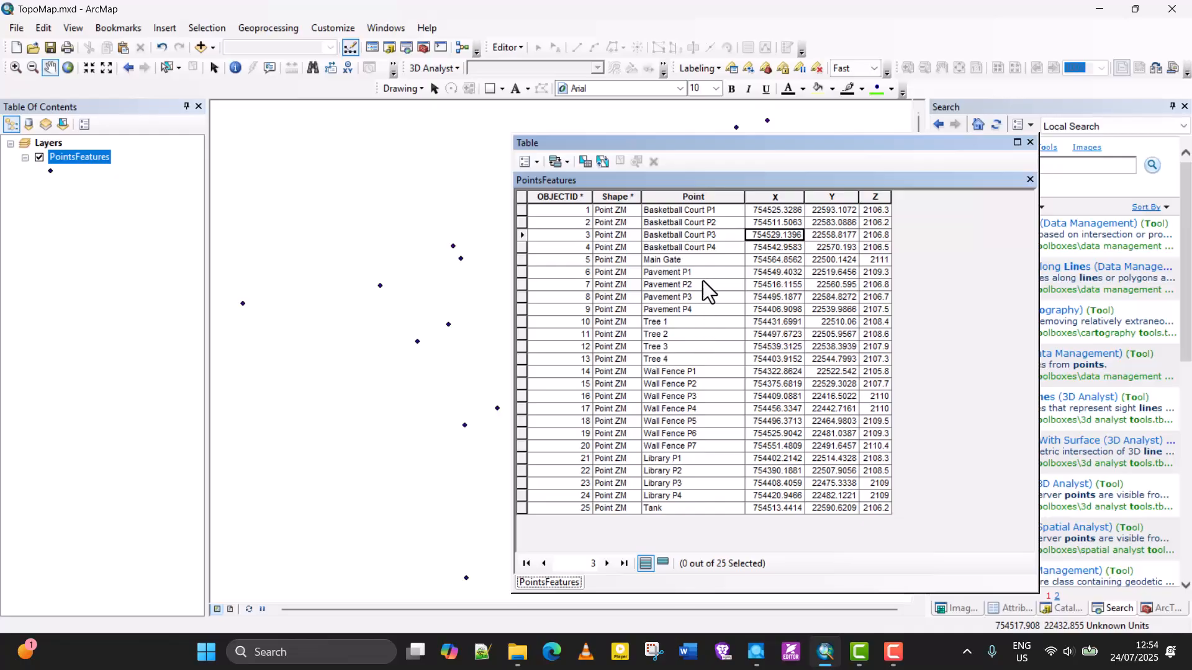
Sort the PointsFeatures table ascending by the Point field and move its window farther off the map points.
{"action": "left_click", "coordinate": [690, 196]}
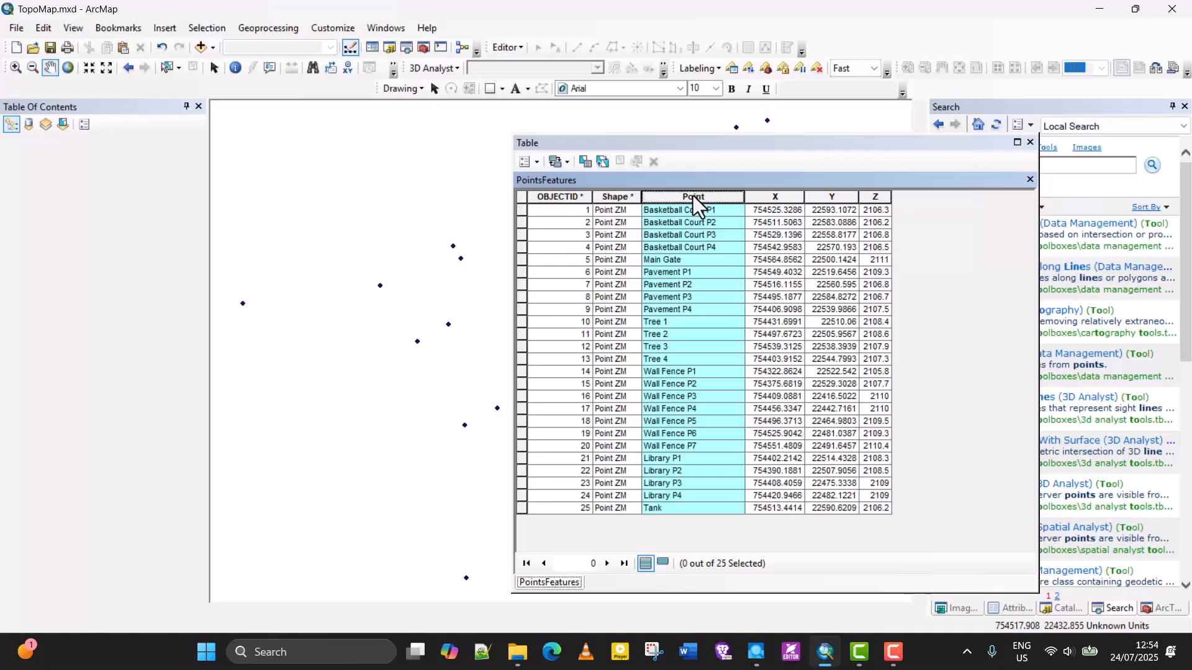
{"action": "right_click", "coordinate": [692, 195]}
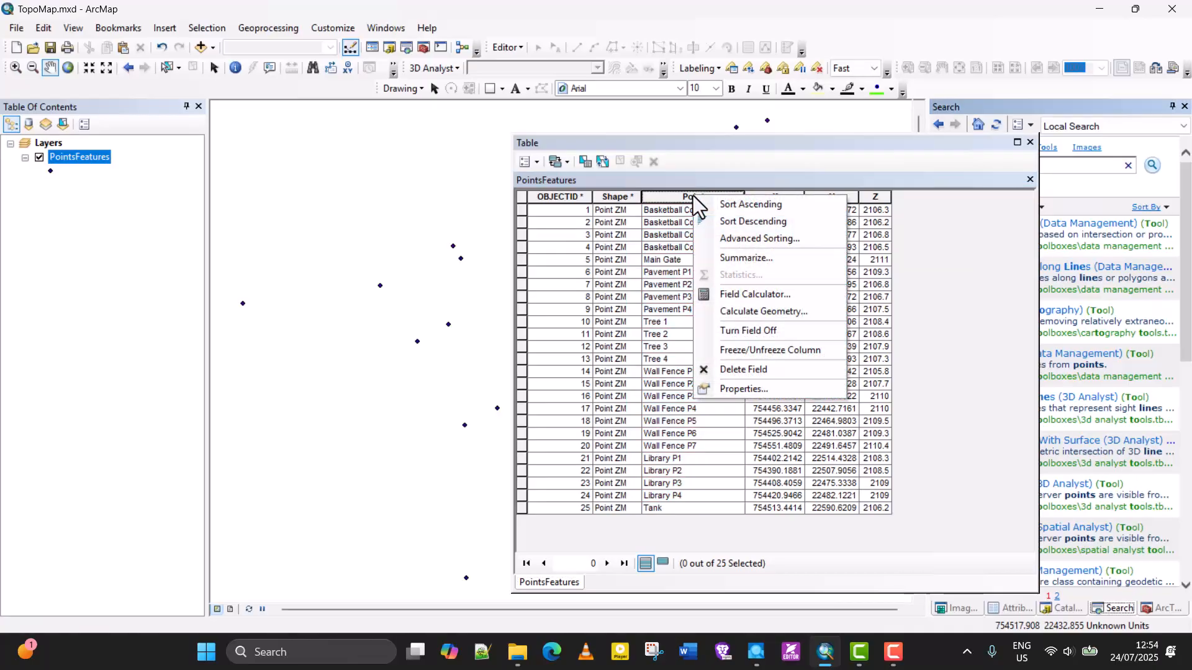
{"action": "left_click", "coordinate": [777, 207]}
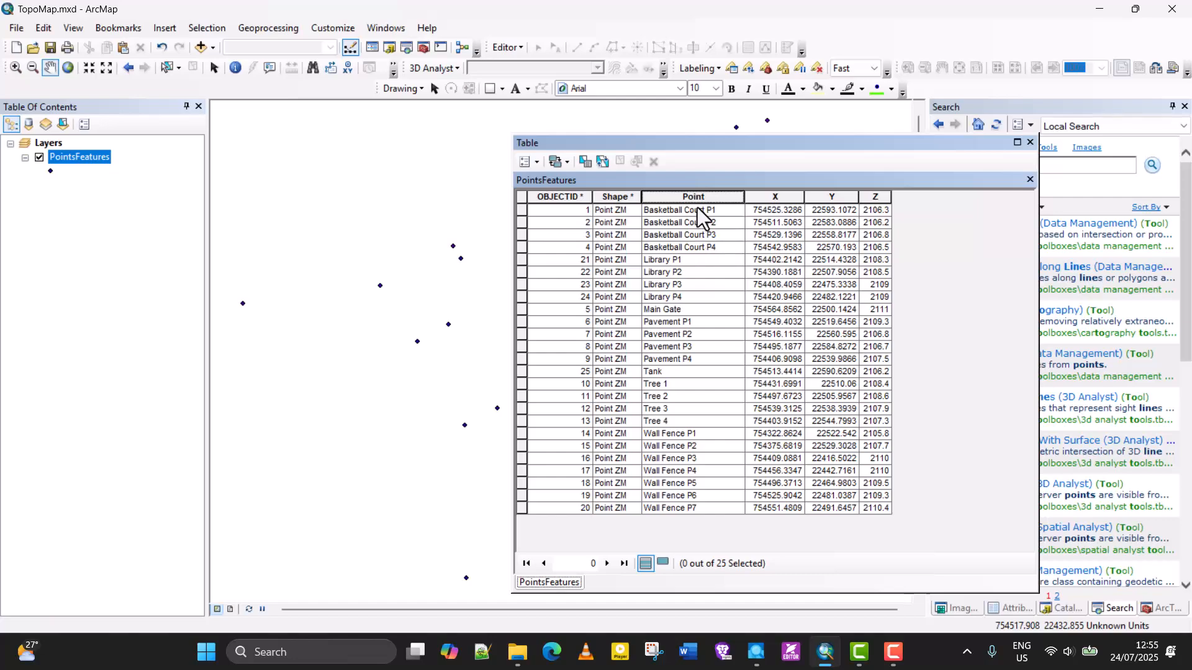
{"action": "left_click_drag", "start_coordinate": [729, 144], "coordinate": [792, 119]}
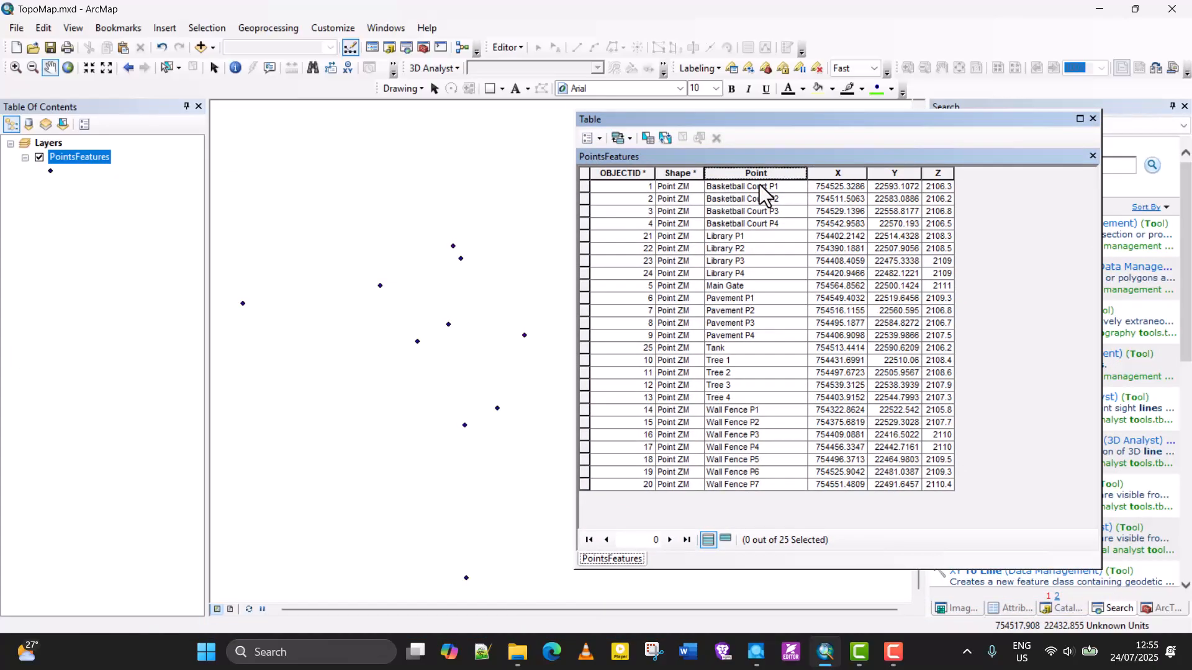
Examine how the sorted records group into basketball court, library and pavement points.
{"action": "left_click", "coordinate": [776, 186]}
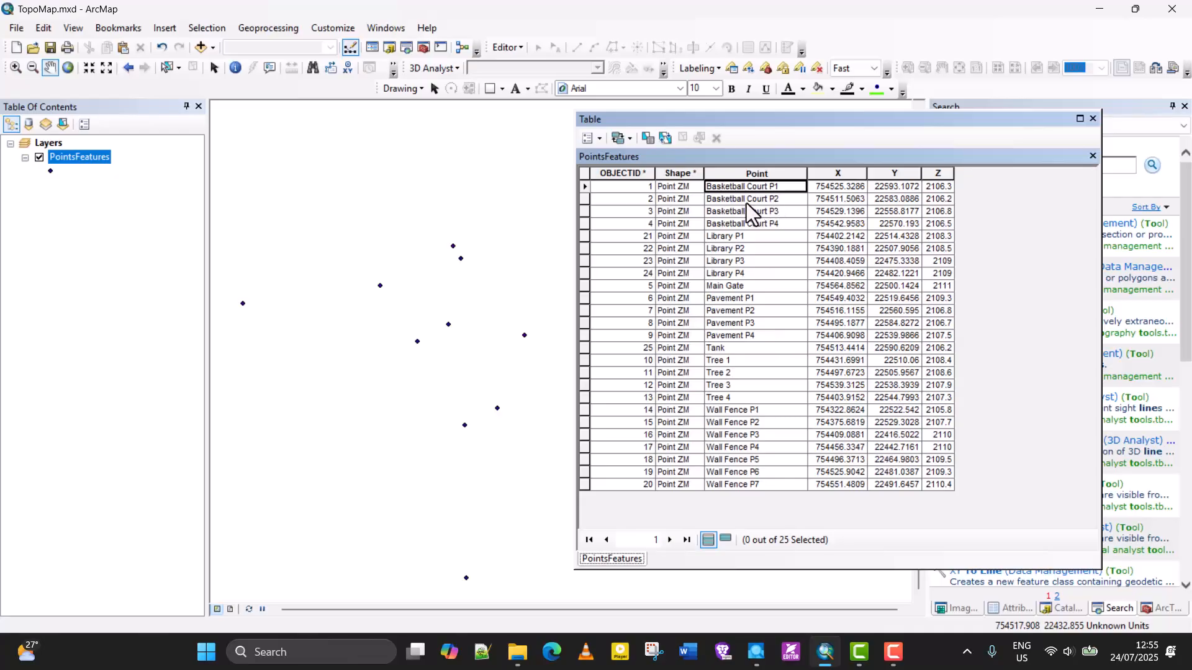
{"action": "left_click", "coordinate": [776, 200]}
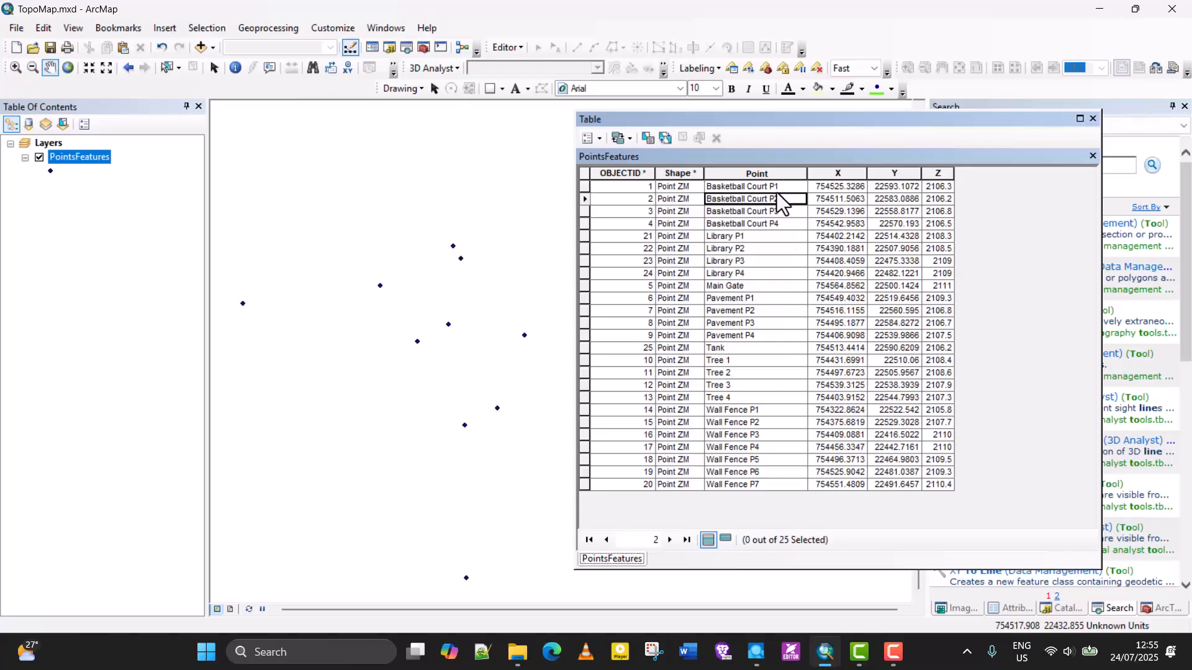
{"action": "left_click", "coordinate": [731, 240]}
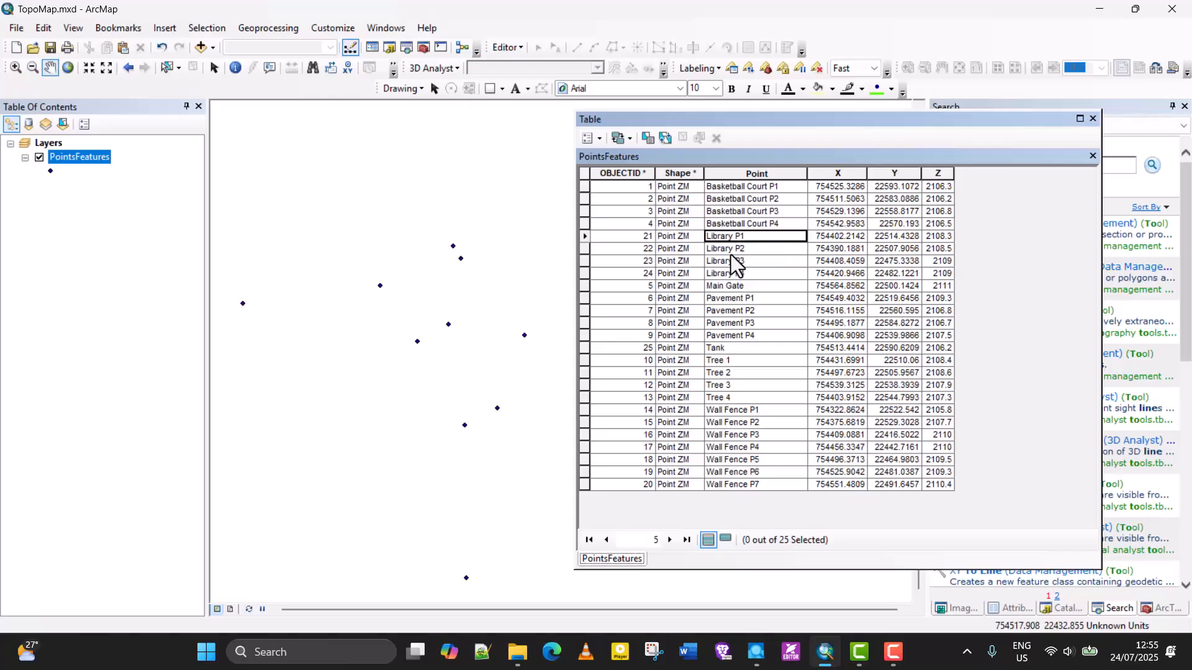
{"action": "left_click", "coordinate": [732, 273]}
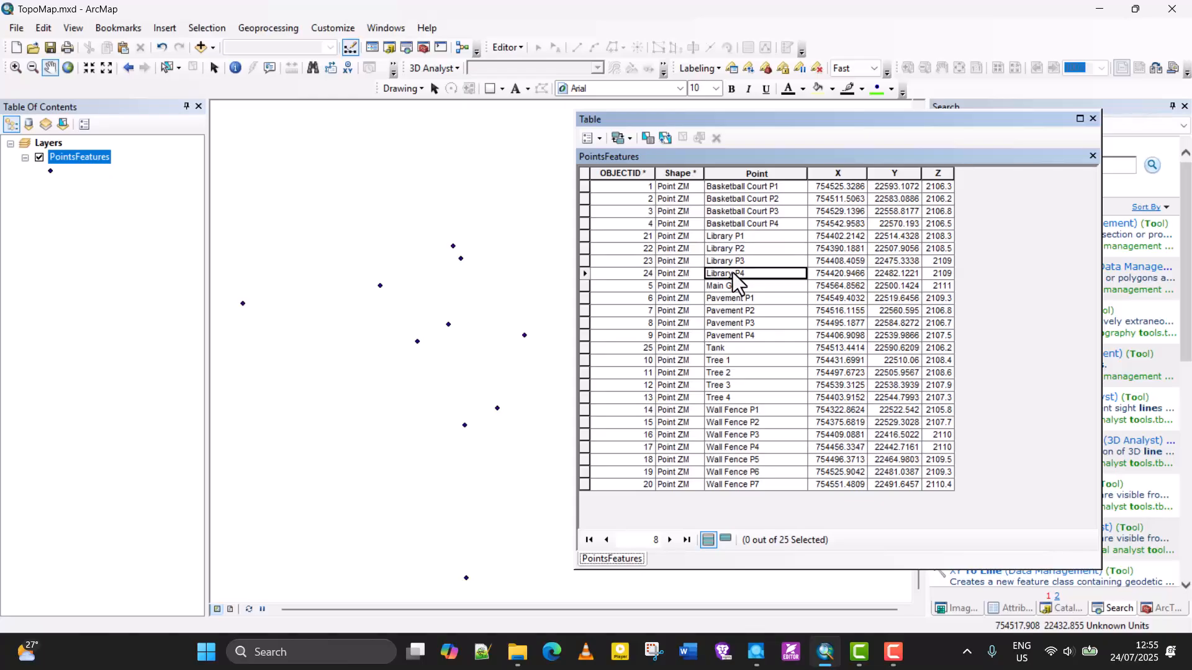
{"action": "left_click", "coordinate": [746, 302]}
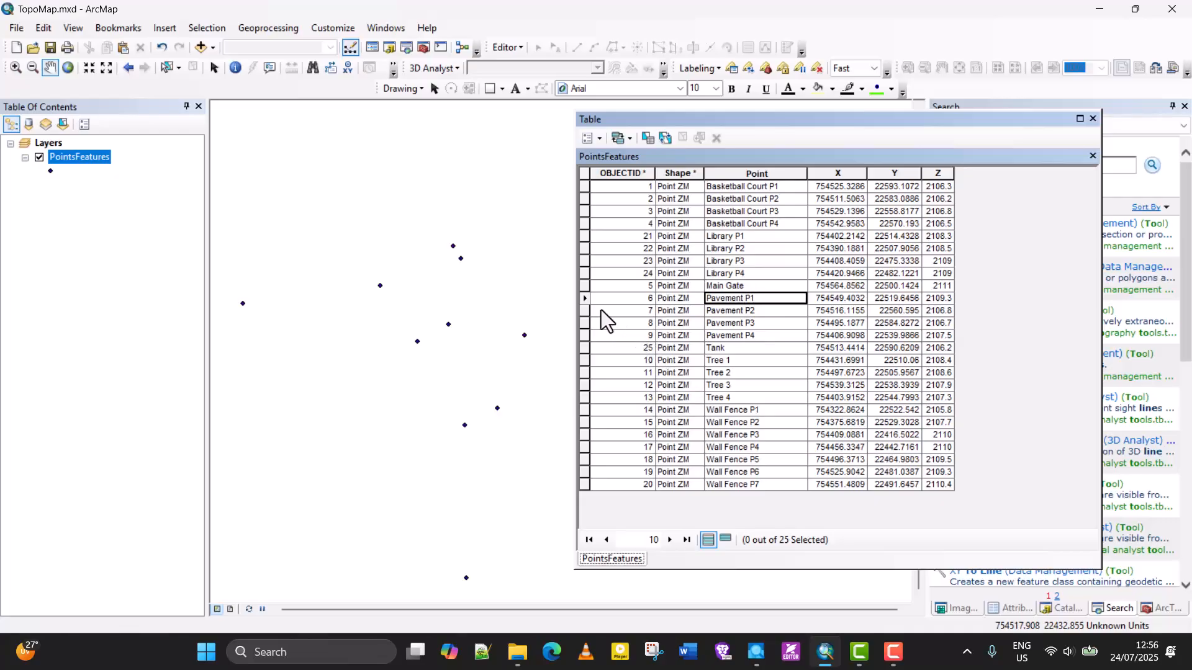
Select the records Pavement P1 to Pavement P4 together in the table.
{"action": "left_click_drag", "start_coordinate": [586, 296], "coordinate": [581, 331]}
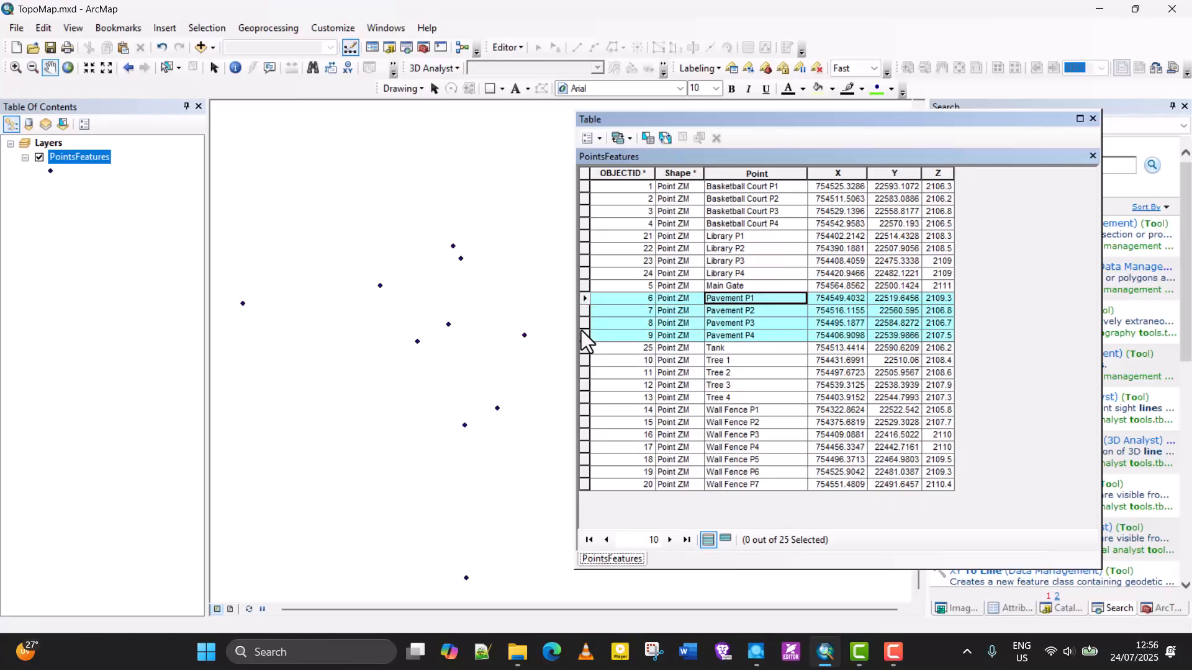
{"action": "left_click_drag", "start_coordinate": [581, 330], "coordinate": [581, 331]}
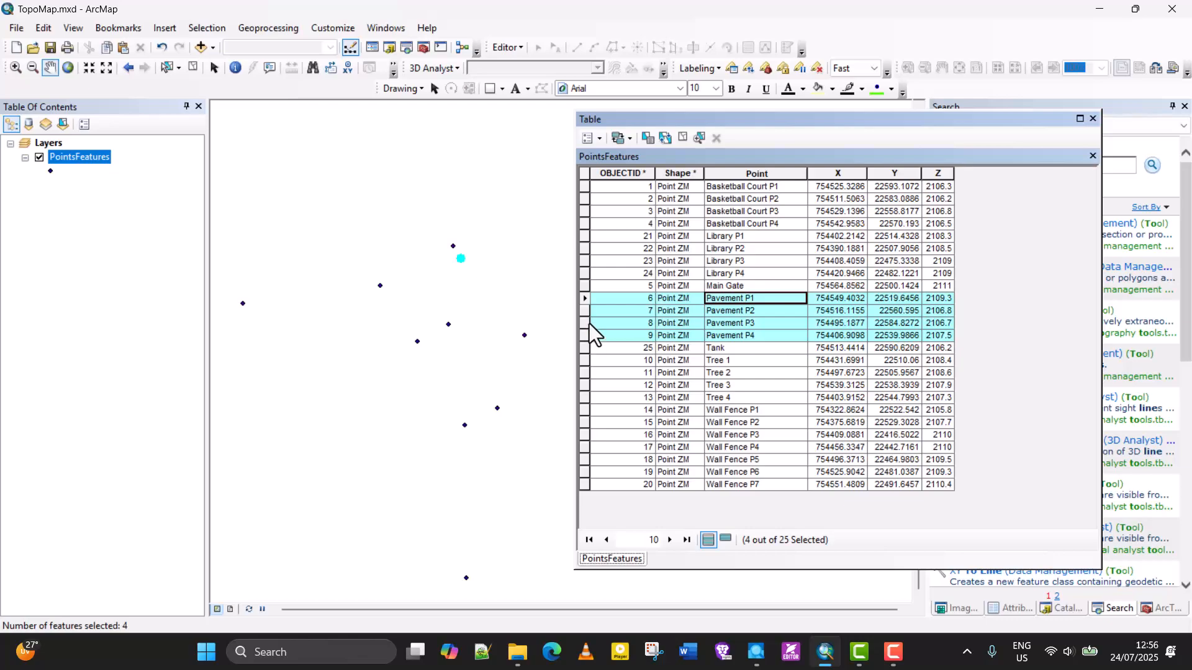
{"action": "left_click", "coordinate": [622, 309]}
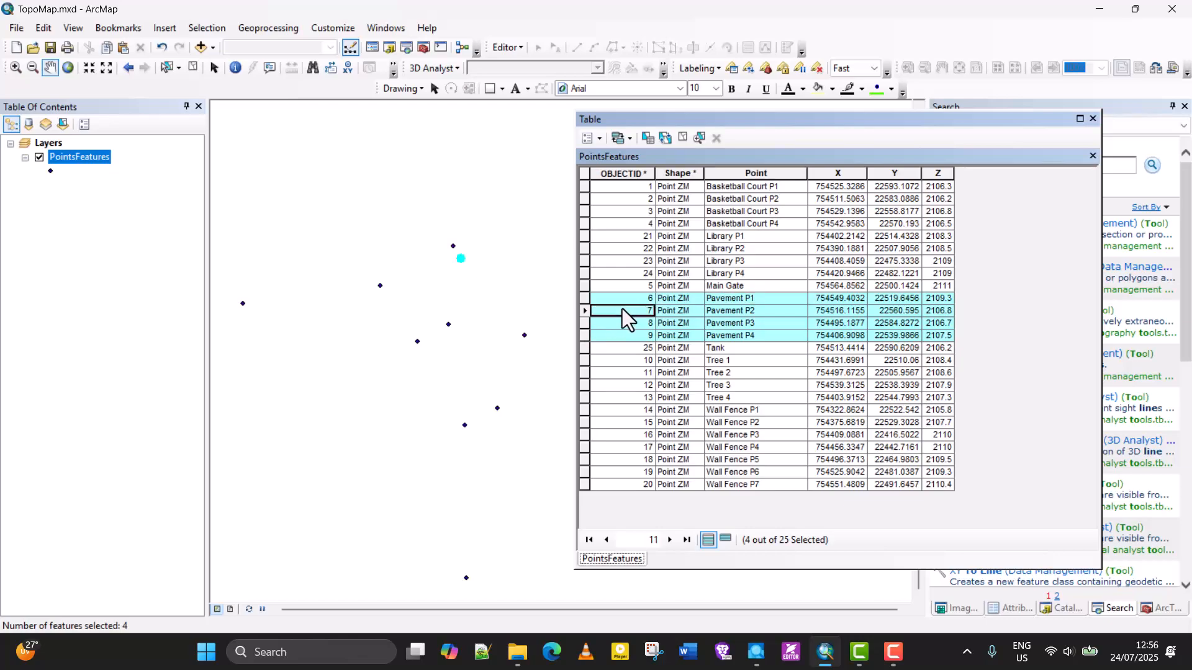
Highlight single records one after another, from Pavement P1 down to Wall Fence P2, to locate each point on the map.
{"action": "left_click", "coordinate": [583, 299]}
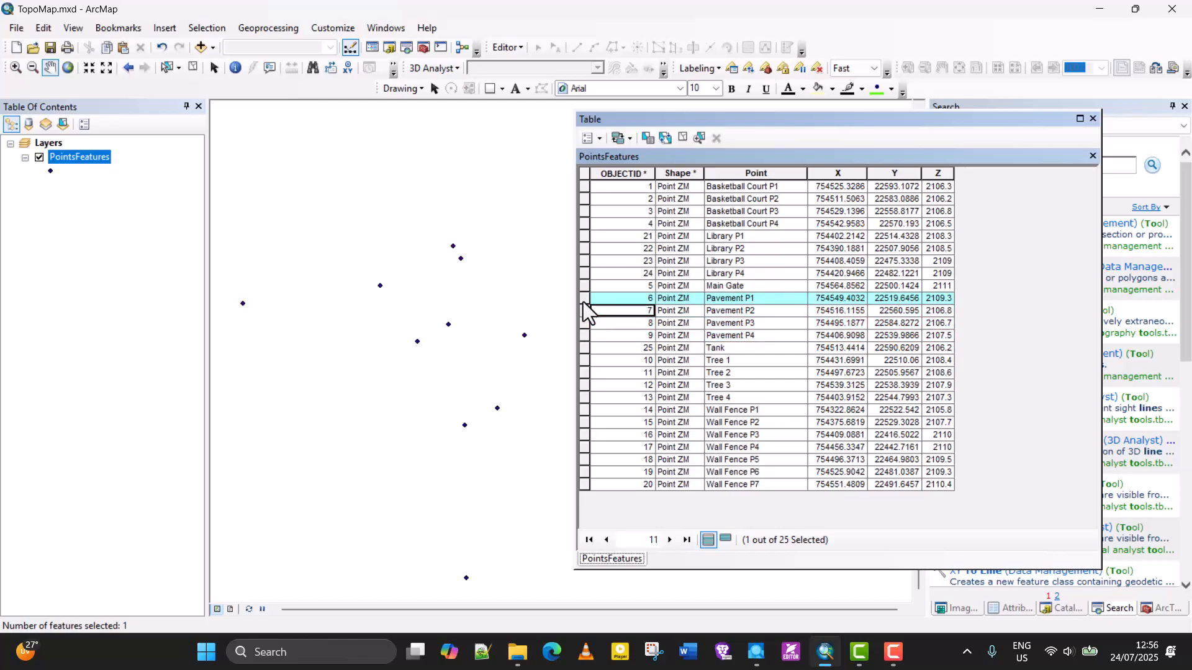
{"action": "left_click", "coordinate": [582, 311]}
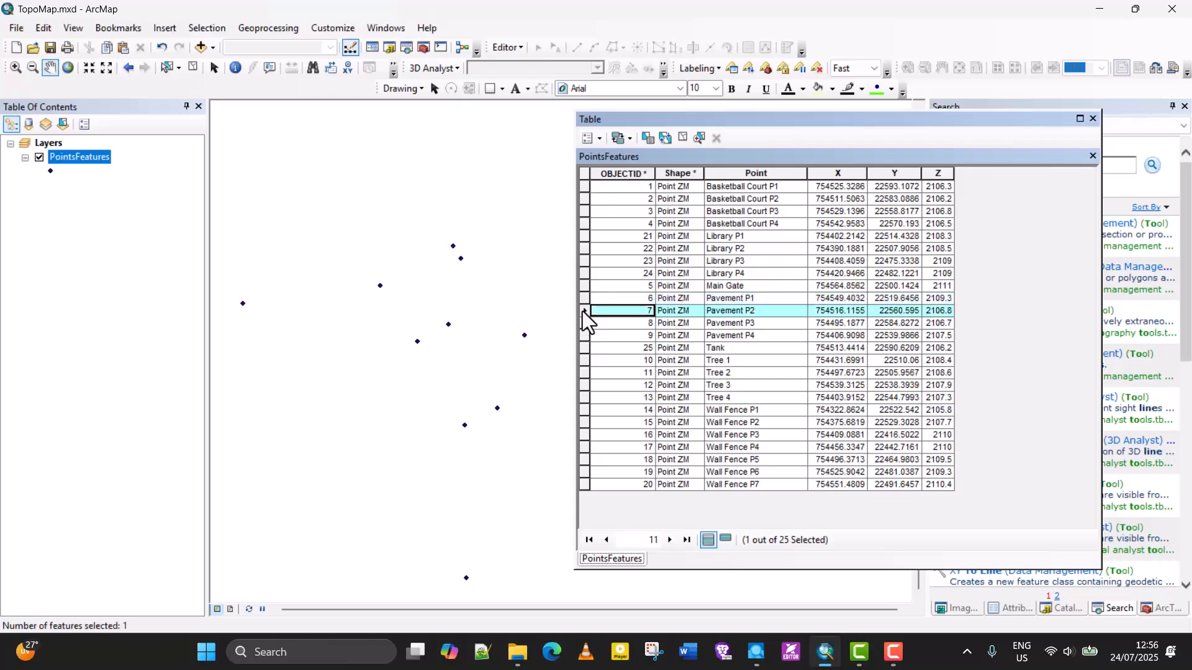
{"action": "left_click", "coordinate": [581, 323]}
{"action": "left_click", "coordinate": [581, 334]}
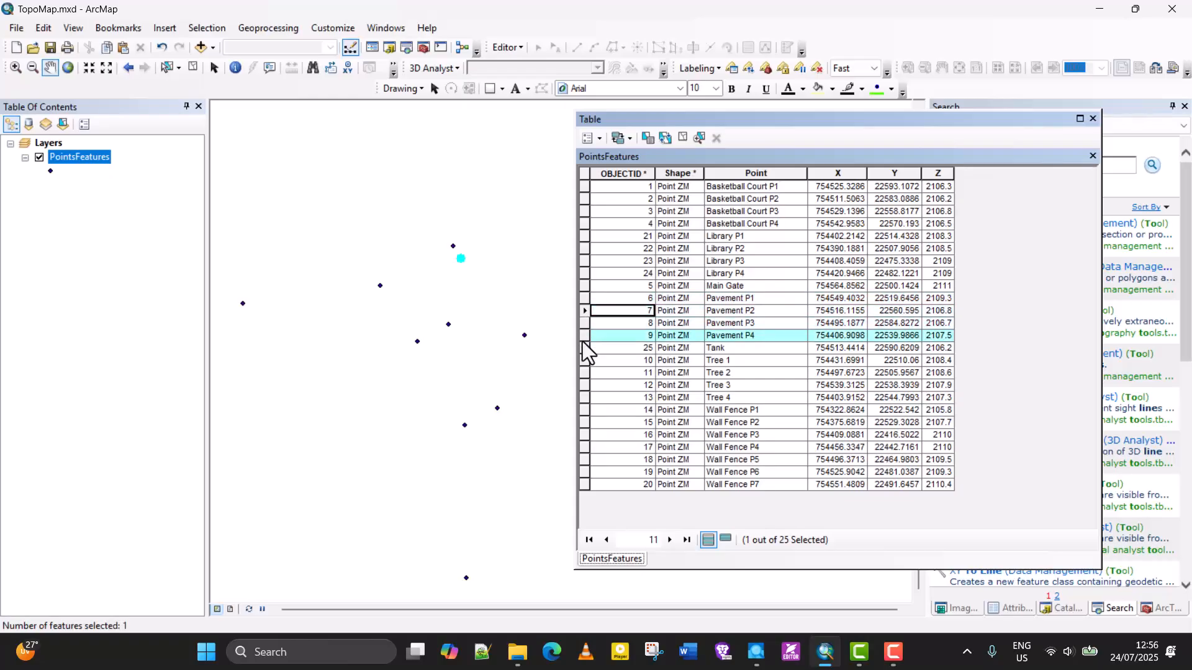
{"action": "left_click", "coordinate": [582, 350]}
{"action": "left_click", "coordinate": [582, 360]}
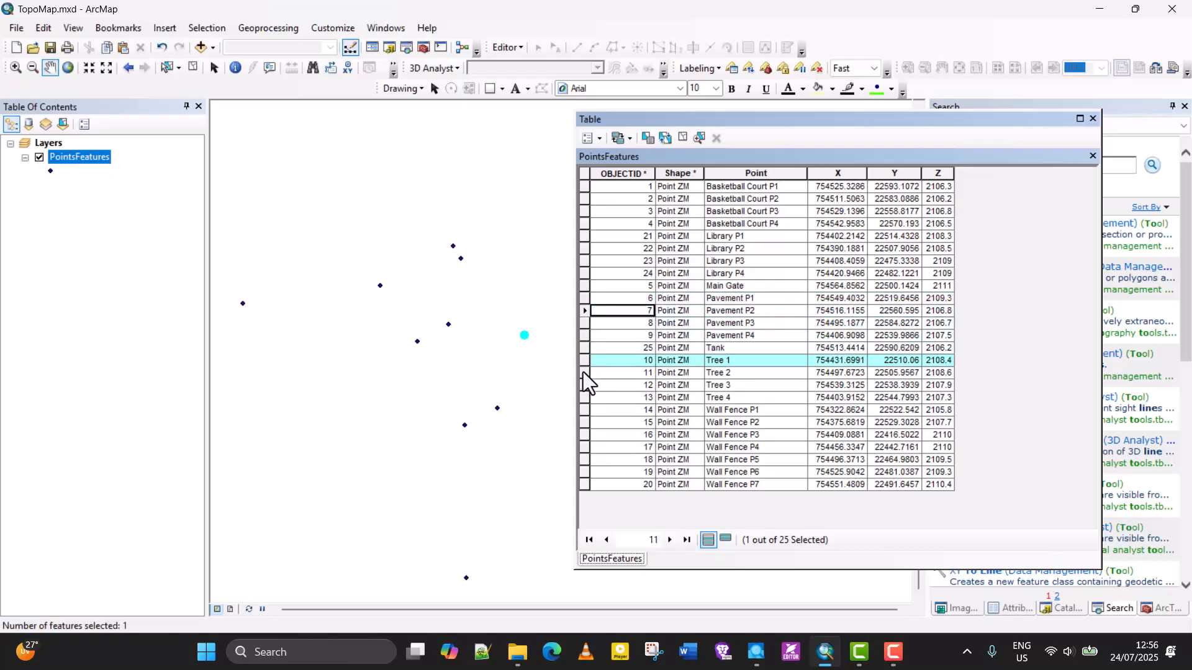
{"action": "left_click", "coordinate": [583, 373]}
{"action": "left_click", "coordinate": [583, 386]}
{"action": "left_click", "coordinate": [584, 398]}
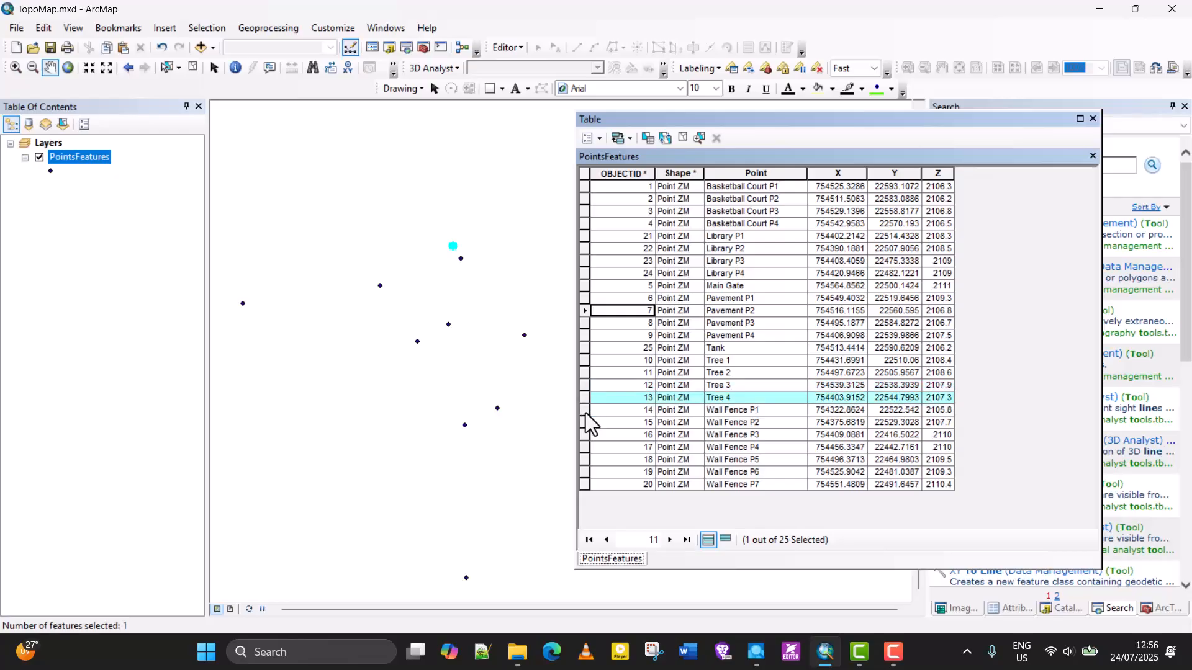
{"action": "left_click", "coordinate": [585, 410]}
{"action": "left_click", "coordinate": [583, 423]}
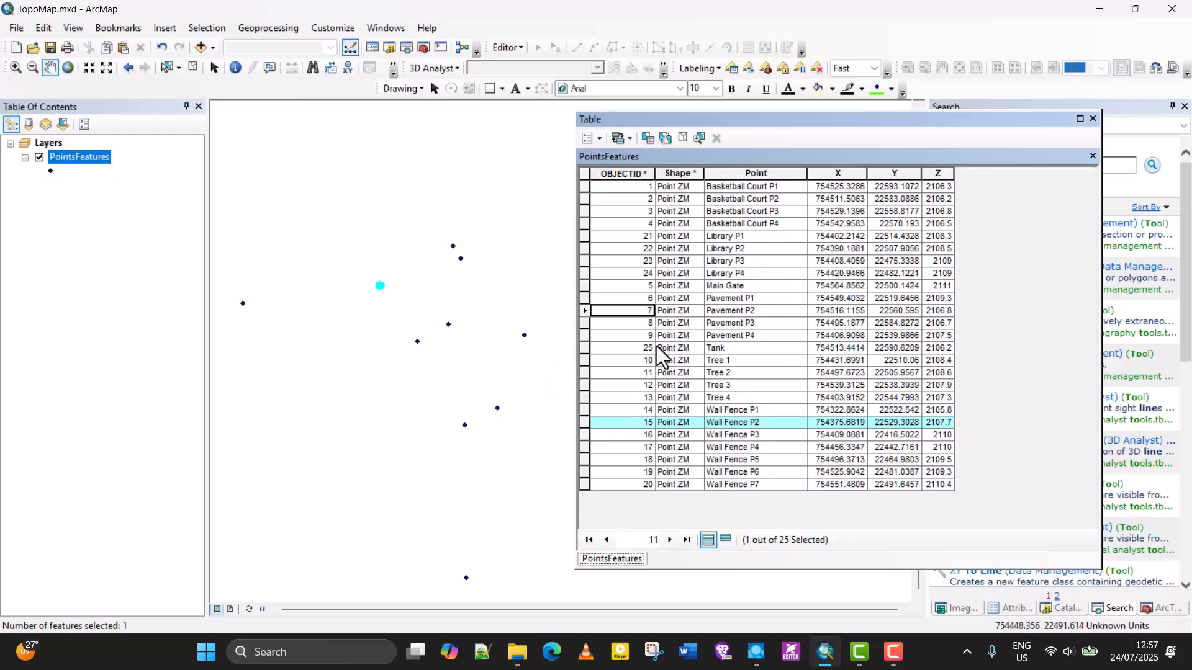
Highlight pavement records individually again, from Pavement P1 down to Pavement P4, to compare their map positions.
{"action": "left_click", "coordinate": [583, 297]}
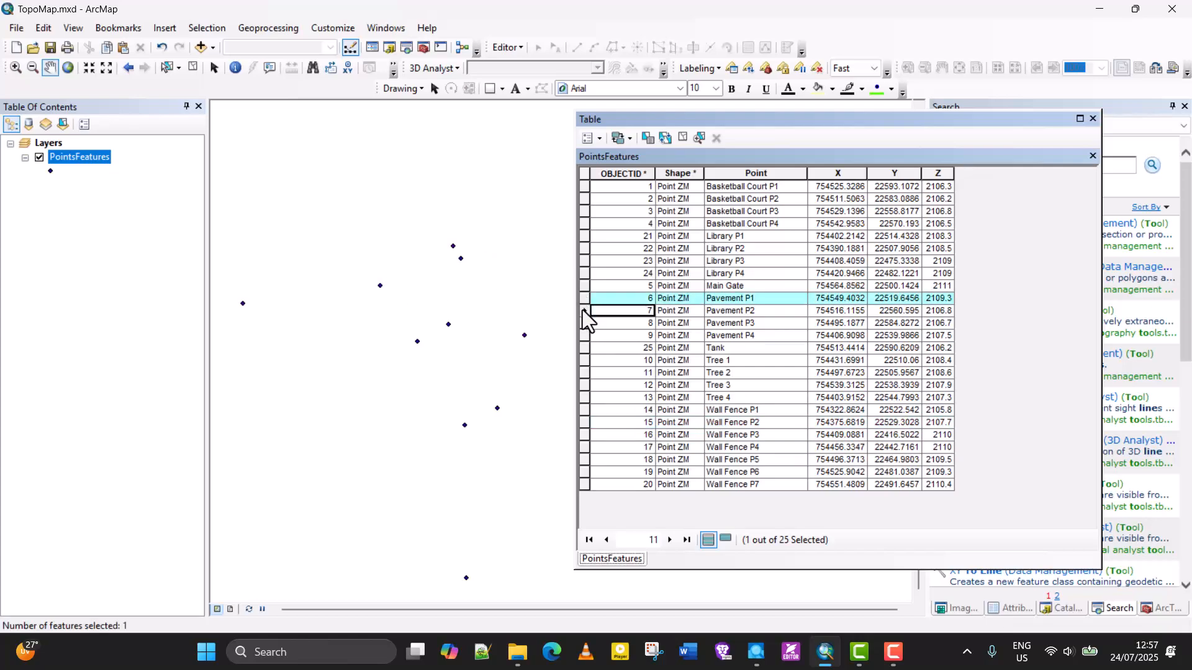
{"action": "left_click", "coordinate": [582, 310]}
{"action": "left_click", "coordinate": [583, 335]}
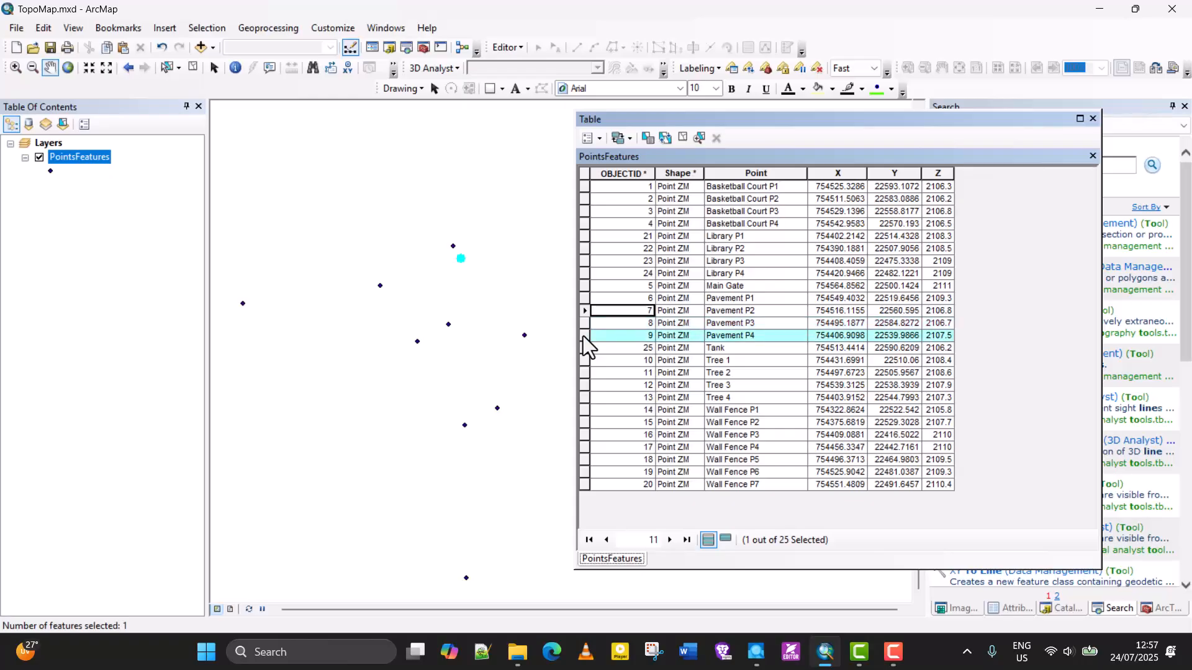
Build a selection of Pavement P1 to P4 record by record, and repeat it as one continuous range.
{"action": "left_click", "coordinate": [584, 298]}
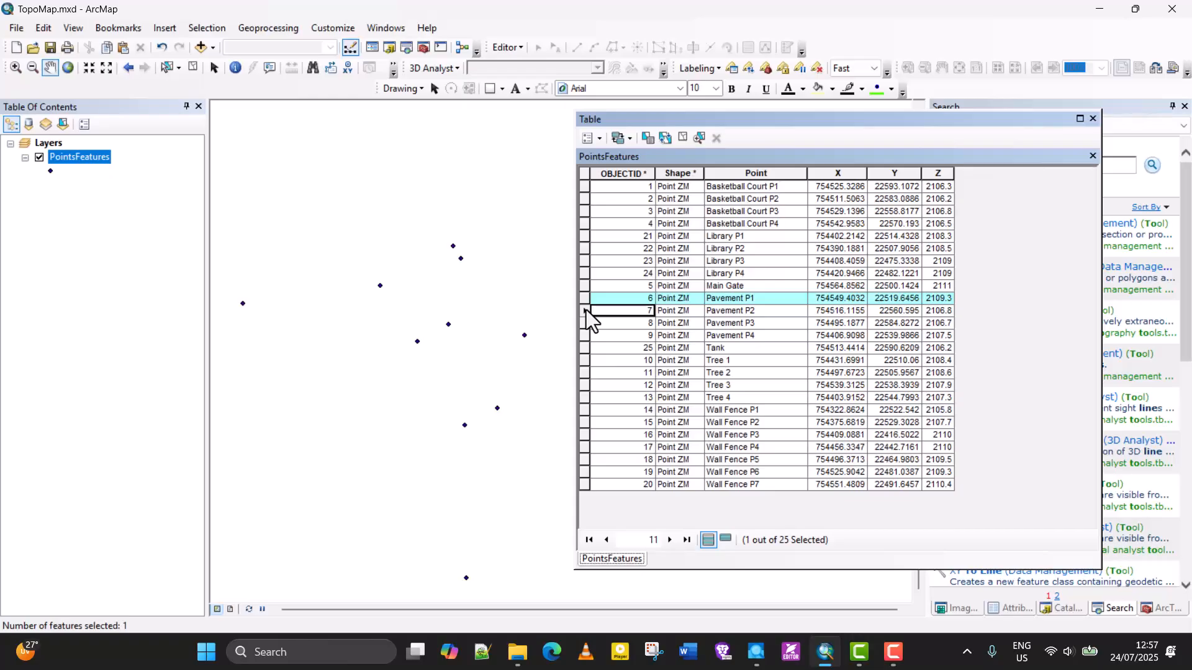
{"action": "left_click", "coordinate": [586, 310], "text": "ctrl"}
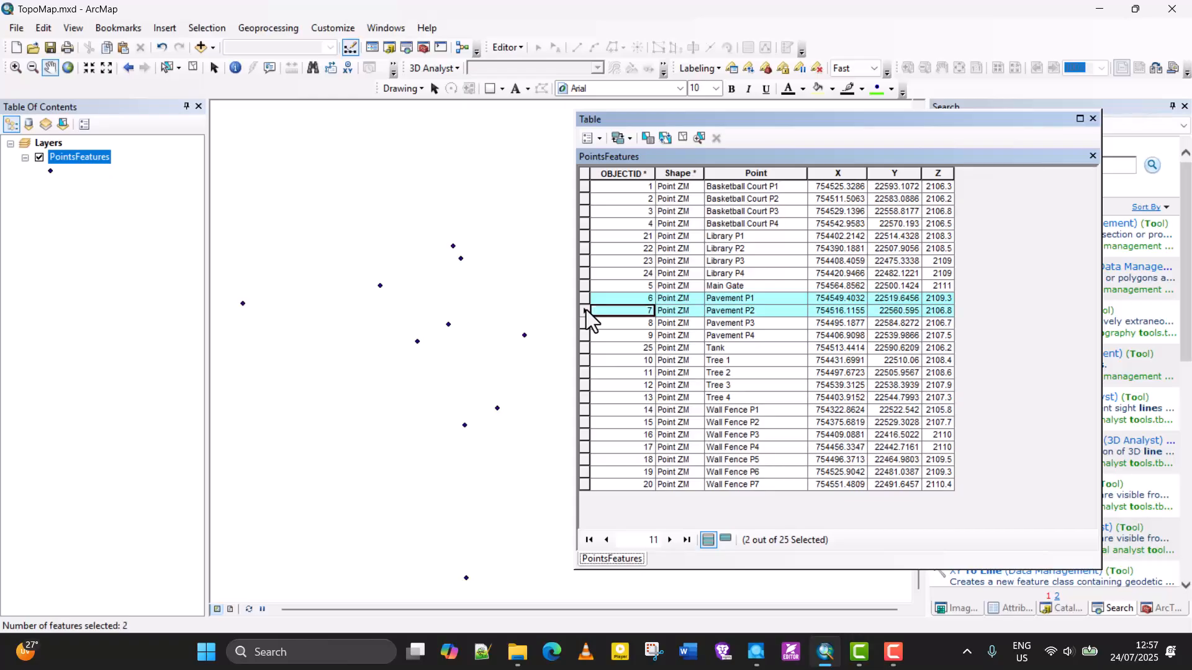
{"action": "left_click", "coordinate": [586, 323], "text": "ctrl"}
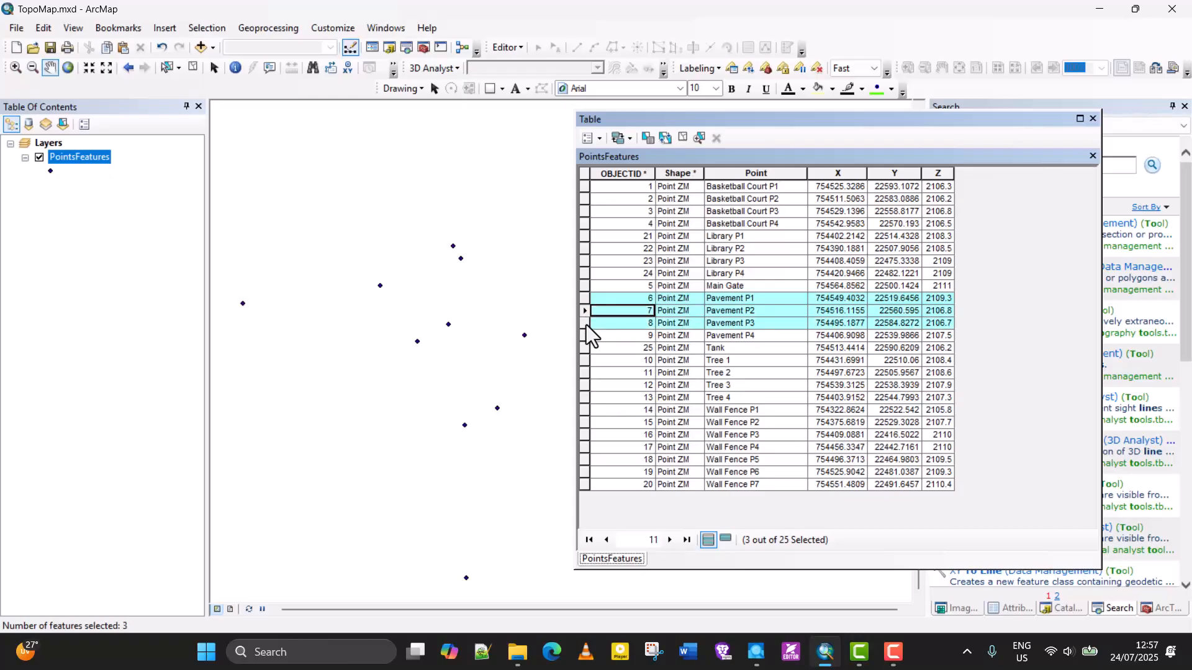
{"action": "left_click", "coordinate": [586, 335], "text": "ctrl"}
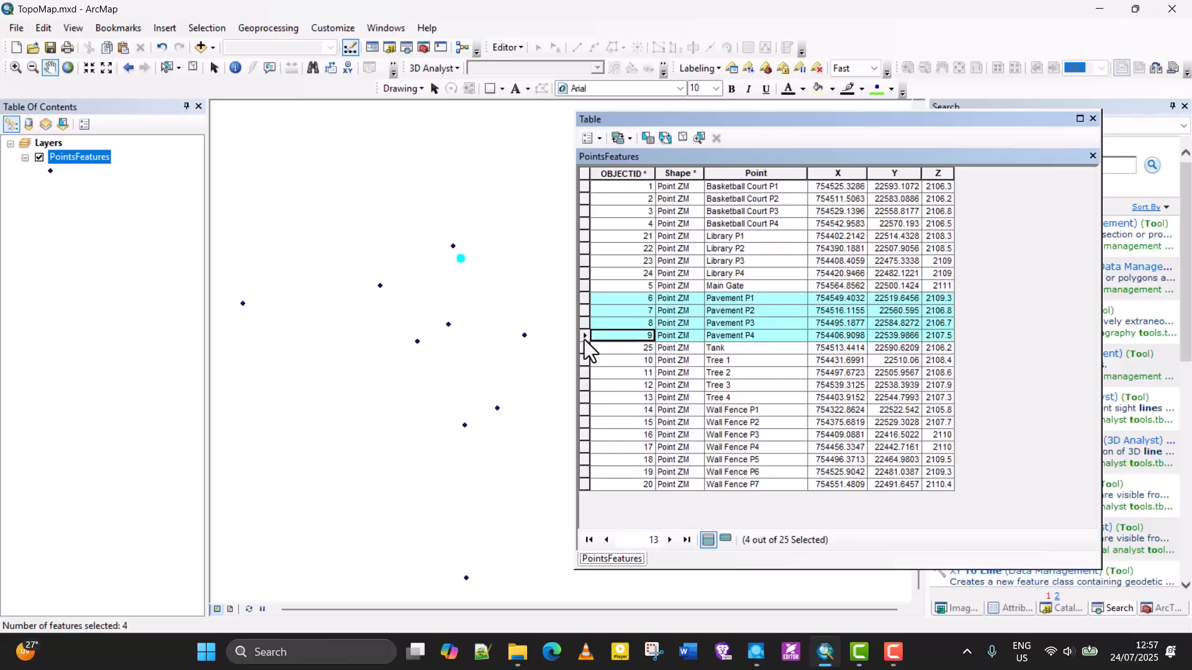
{"action": "left_click", "coordinate": [582, 298]}
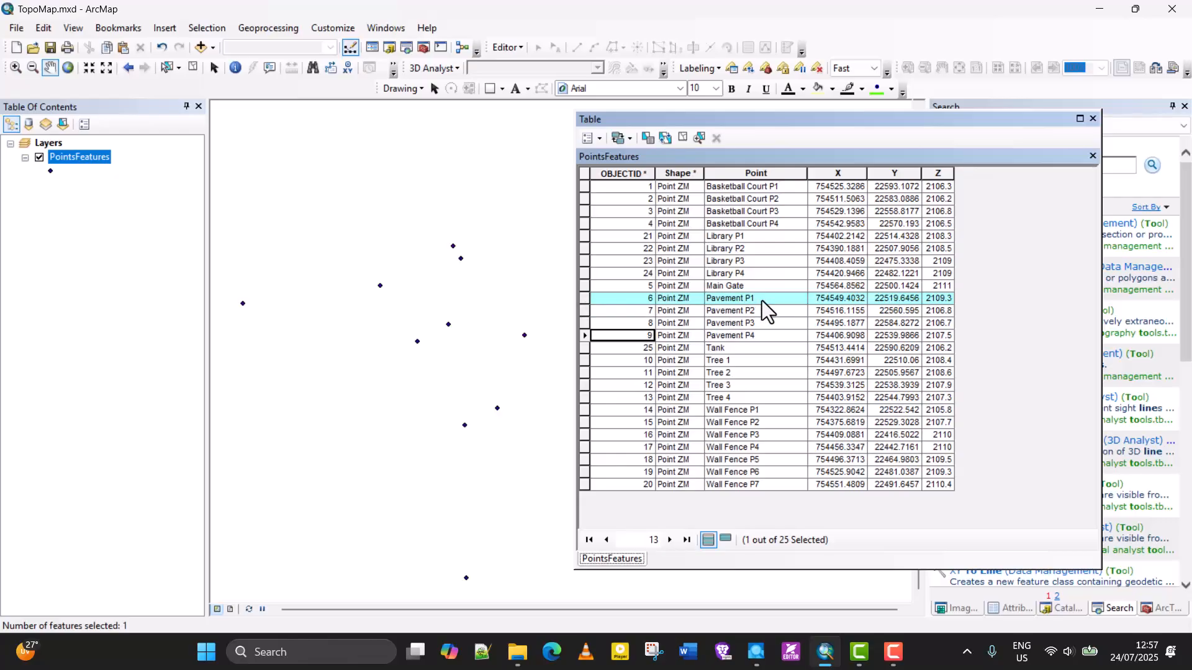
{"action": "left_click", "coordinate": [583, 334], "text": "shift"}
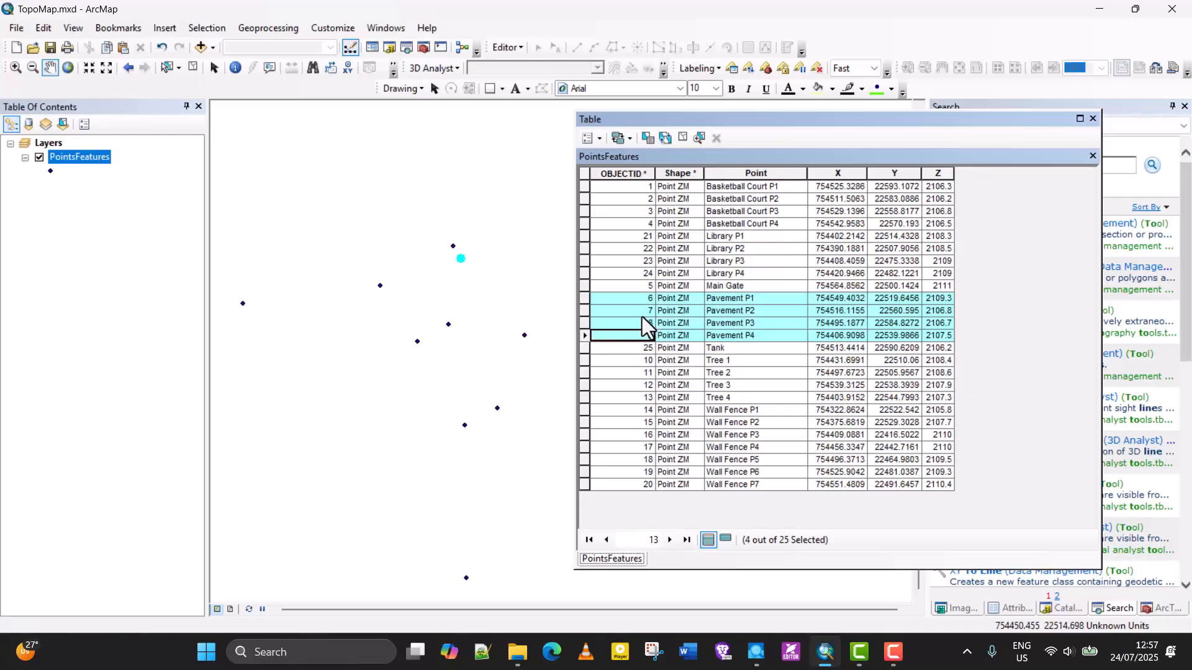
Select the four Pavement records afresh and close the PointsFeatures attribute table.
{"action": "left_click", "coordinate": [584, 298]}
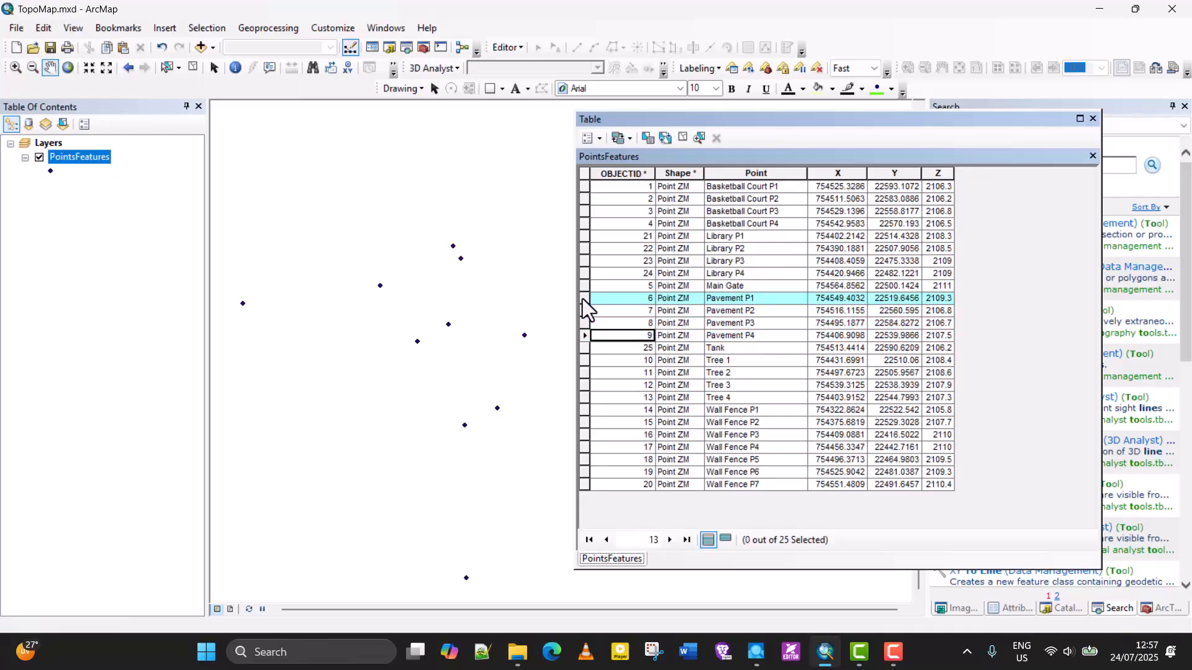
{"action": "left_click", "coordinate": [582, 299], "text": "ctrl"}
{"action": "left_click_drag", "start_coordinate": [578, 301], "coordinate": [580, 337]}
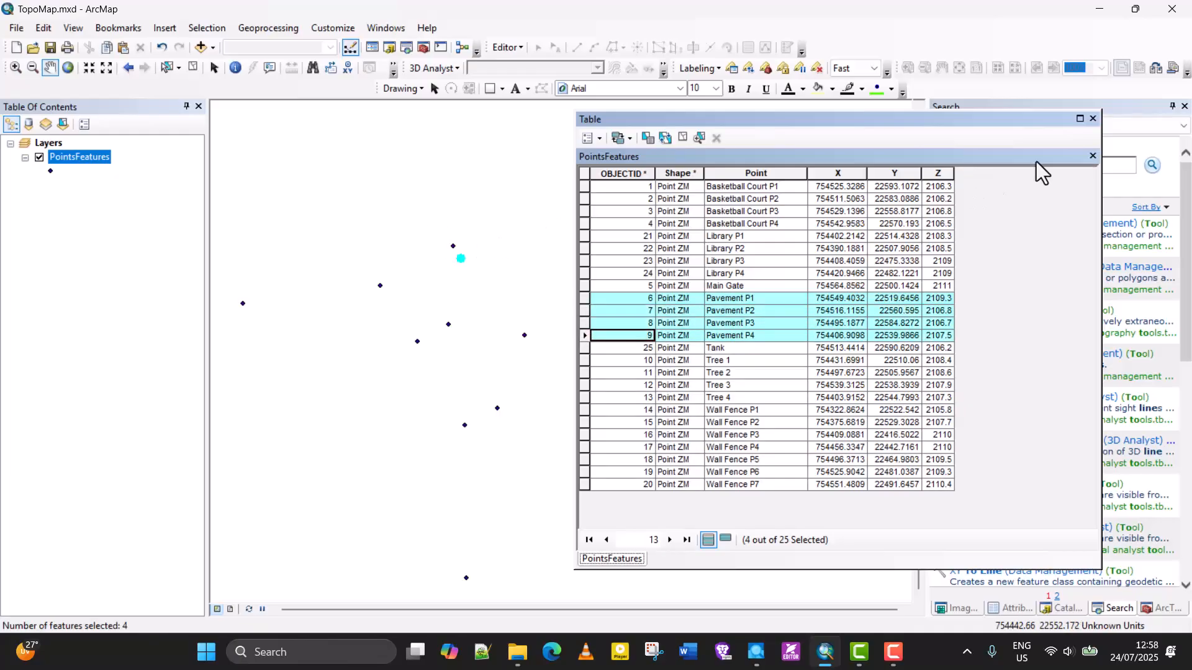
{"action": "left_click_drag", "start_coordinate": [1041, 125], "coordinate": [940, 132]}
{"action": "left_click", "coordinate": [996, 127]}
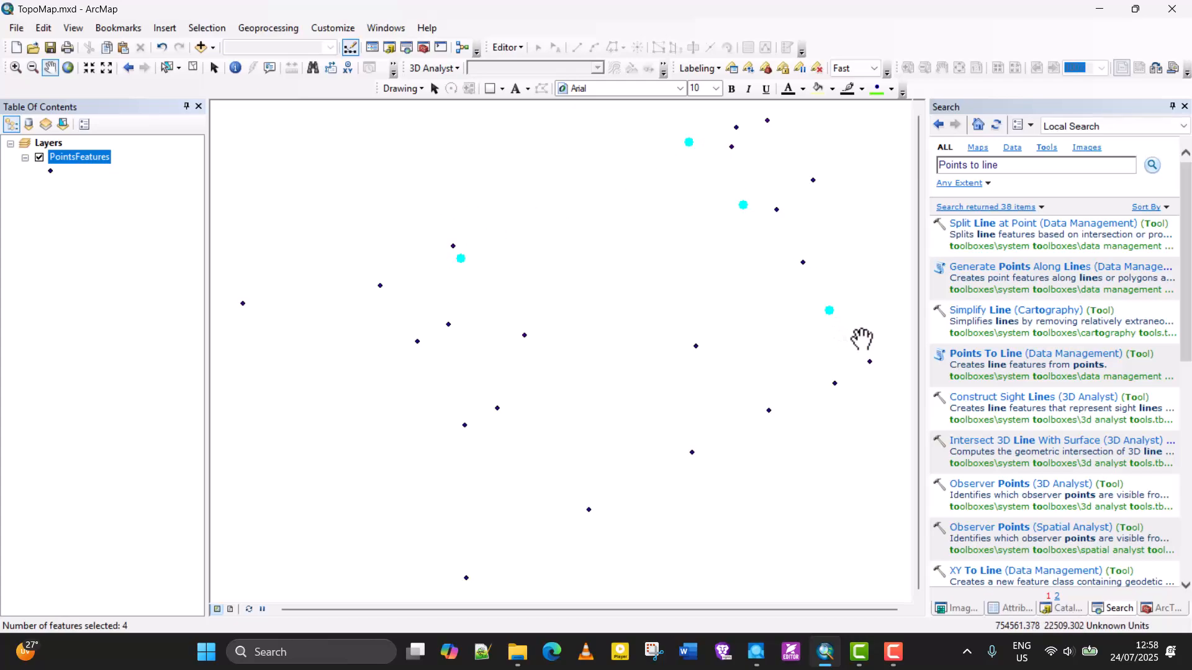
Open the Points To Line tool and set PointsFeatures as its input features.
{"action": "left_click", "coordinate": [995, 358]}
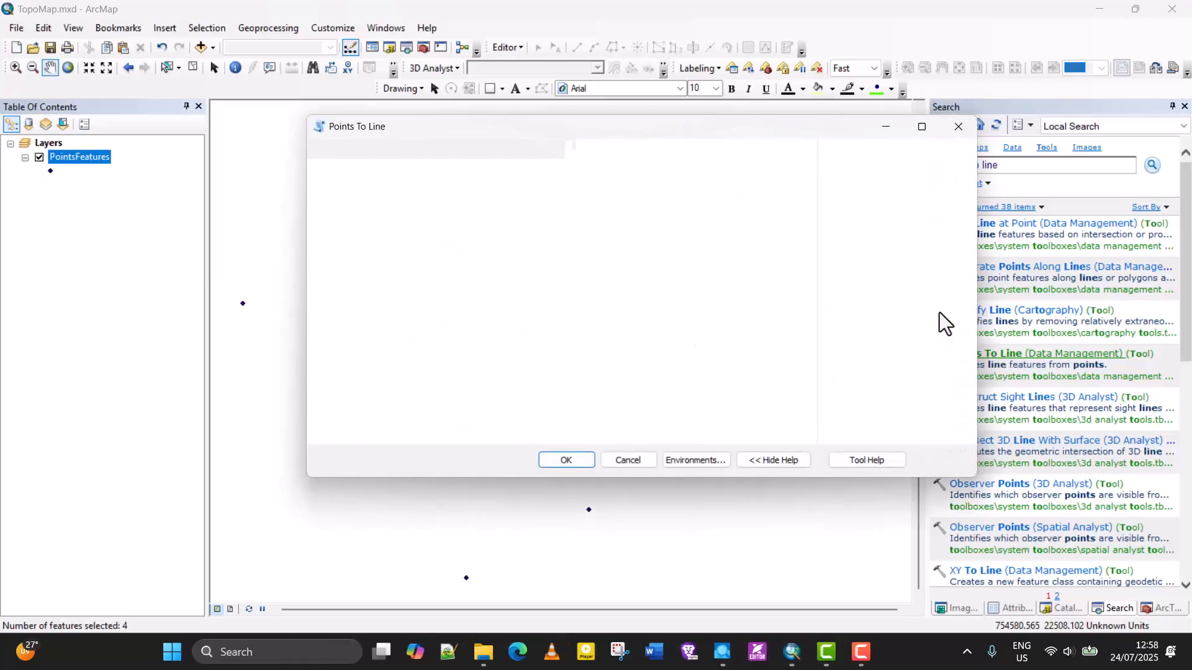
{"action": "left_click_drag", "start_coordinate": [687, 124], "coordinate": [847, 176]}
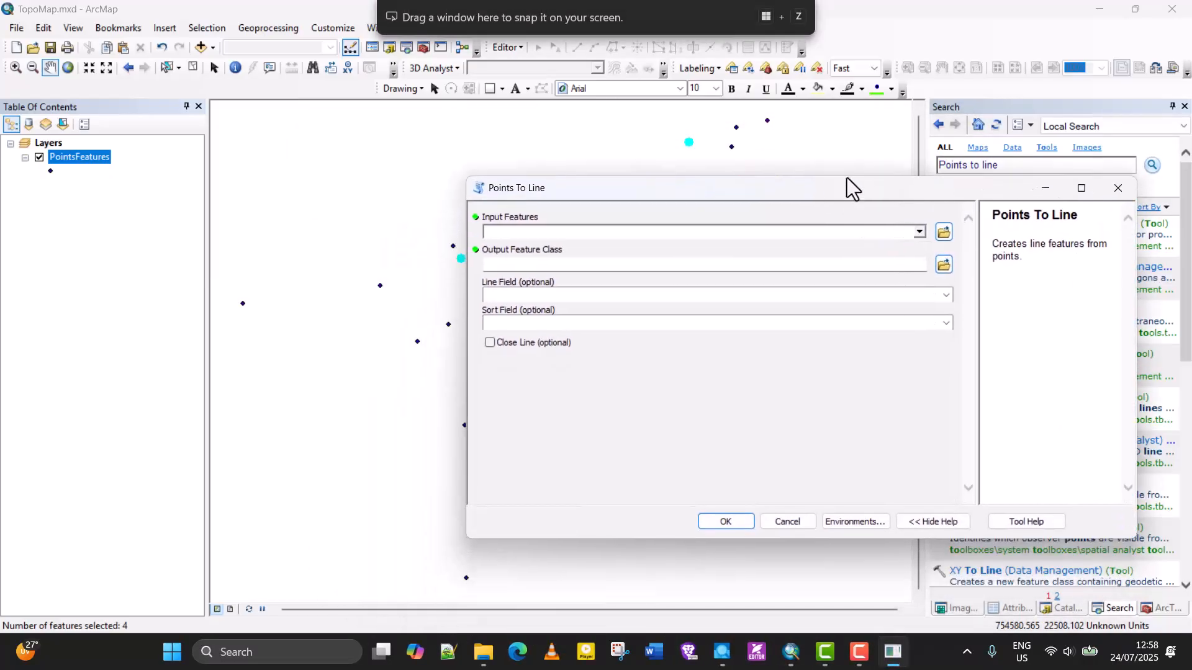
{"action": "left_click", "coordinate": [919, 221]}
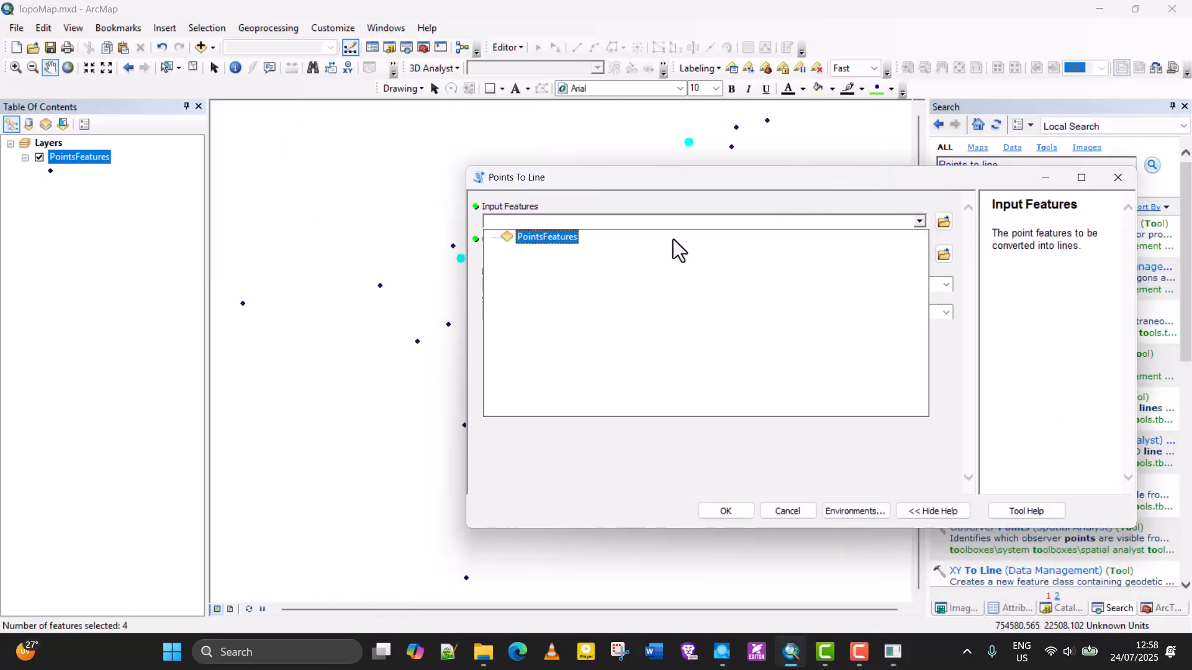
{"action": "left_click", "coordinate": [562, 238]}
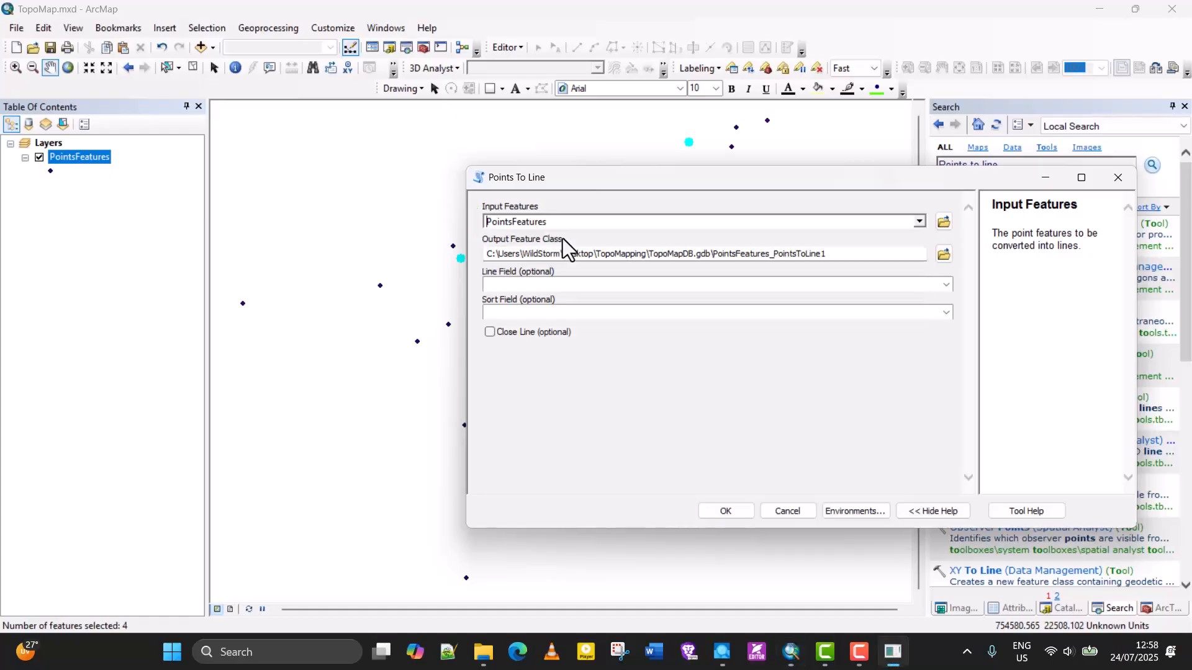
Name the output feature class Pavement inside TopoMapDB.gdb.
{"action": "left_click", "coordinate": [849, 255]}
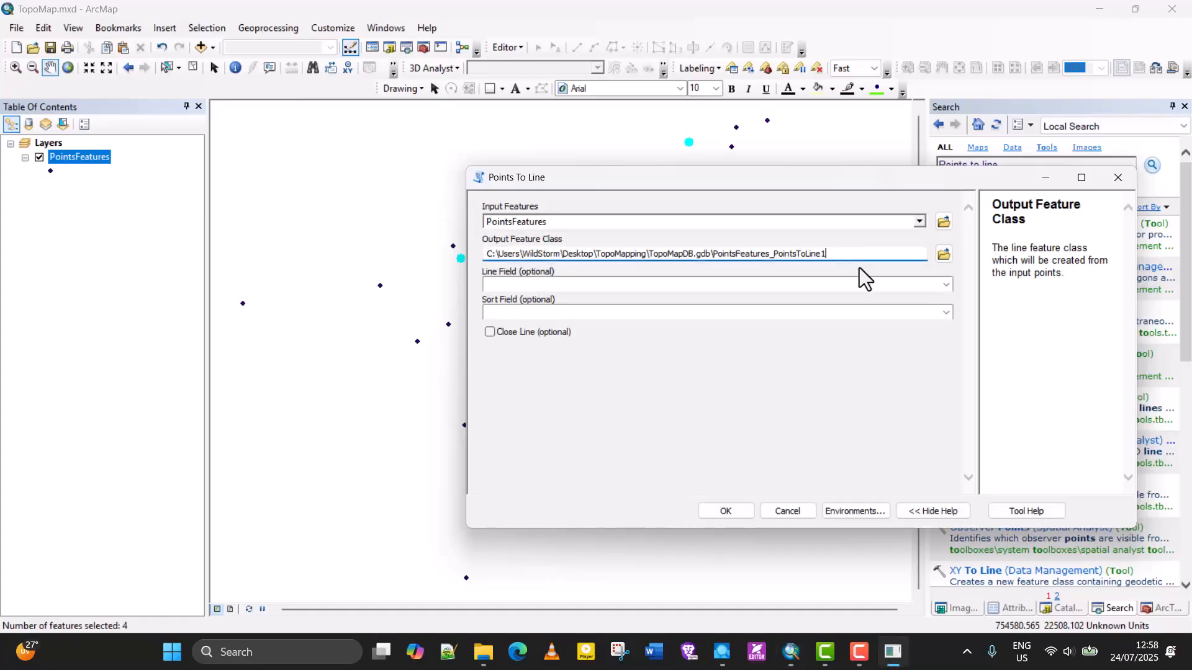
{"action": "key", "text": "BackSpace"}
{"action": "key", "text": "BackSpace"}
{"action": "key", "text": "BackSpace"}
{"action": "key", "text": "BackSpace"}
{"action": "key", "text": "BackSpace"}
{"action": "key", "text": "BackSpace"}
{"action": "key", "text": "BackSpace"}
{"action": "key", "text": "BackSpace"}
{"action": "key", "text": "BackSpace"}
{"action": "key", "text": "BackSpace"}
{"action": "key", "text": "BackSpace"}
{"action": "key", "text": "BackSpace"}
{"action": "key", "text": "BackSpace"}
{"action": "key", "text": "BackSpace"}
{"action": "key", "text": "BackSpace"}
{"action": "key", "text": "BackSpace"}
{"action": "key", "text": "BackSpace"}
{"action": "key", "text": "BackSpace"}
{"action": "key", "text": "BackSpace"}
{"action": "key", "text": "BackSpace"}
{"action": "key", "text": "BackSpace"}
{"action": "key", "text": "BackSpace"}
{"action": "key", "text": "BackSpace"}
{"action": "key", "text": "BackSpace"}
{"action": "key", "text": "BackSpace"}
{"action": "key", "text": "BackSpace"}
{"action": "key", "text": "BackSpace"}
{"action": "key", "text": "BackSpace"}
{"action": "type", "text": "Pavement"}
{"action": "left_click", "coordinate": [754, 401]}
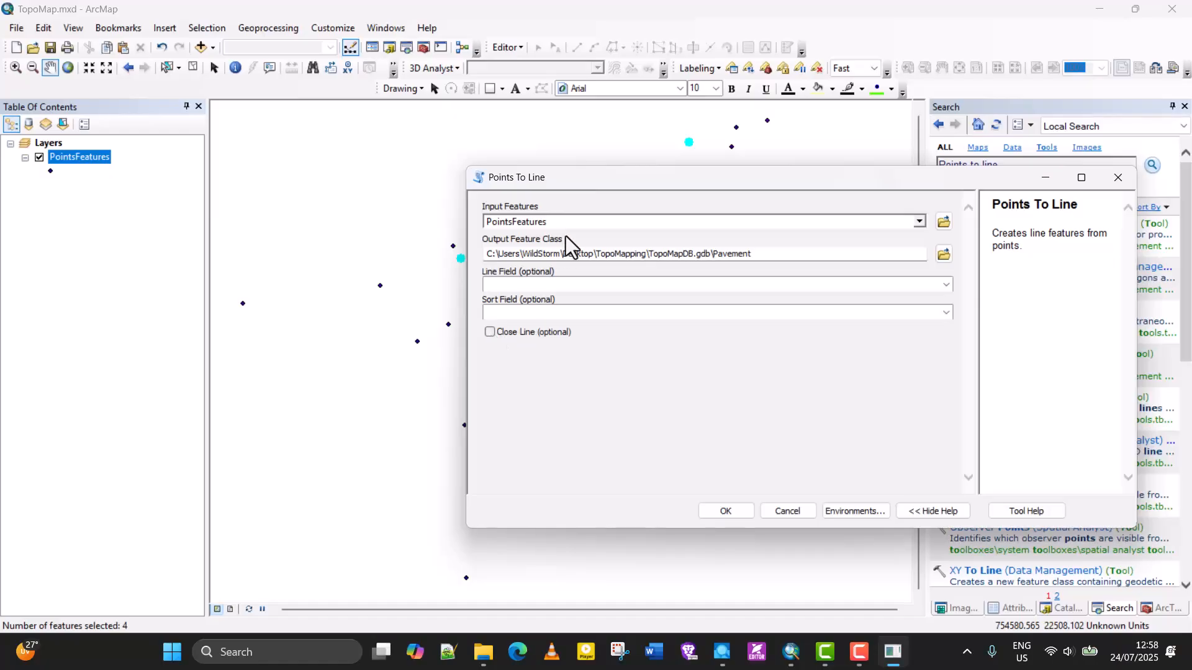
Run the Points To Line conversion for the pavement points and save the map document.
{"action": "left_click_drag", "start_coordinate": [597, 182], "coordinate": [473, 163]}
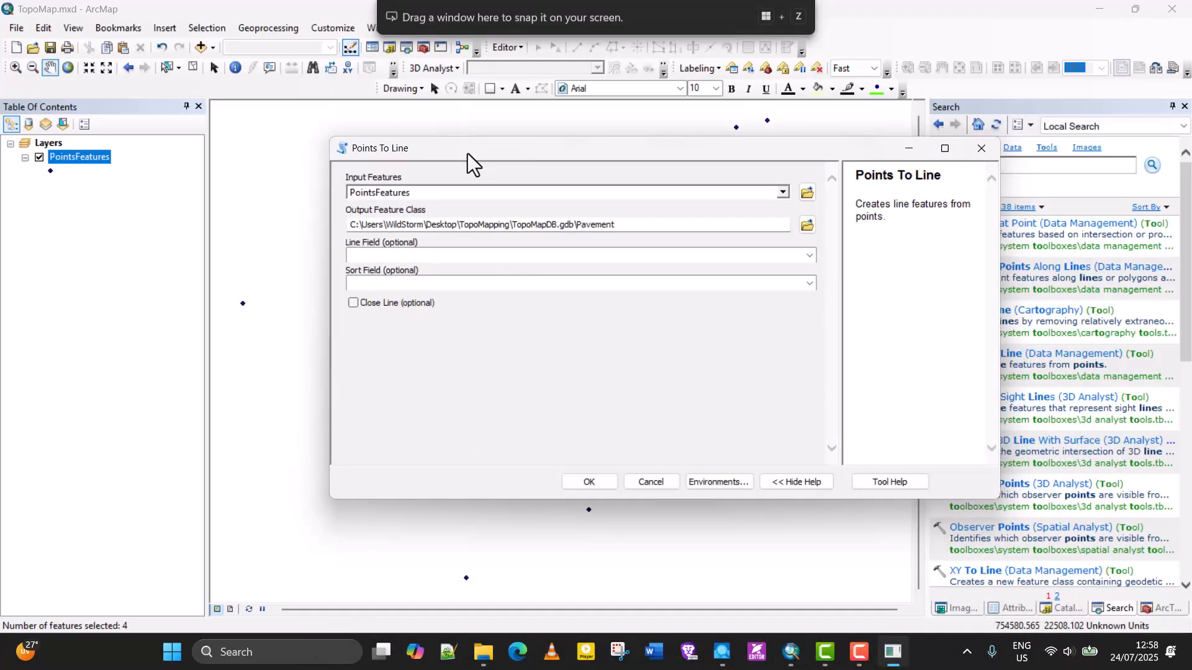
{"action": "left_click_drag", "start_coordinate": [467, 153], "coordinate": [511, 220]}
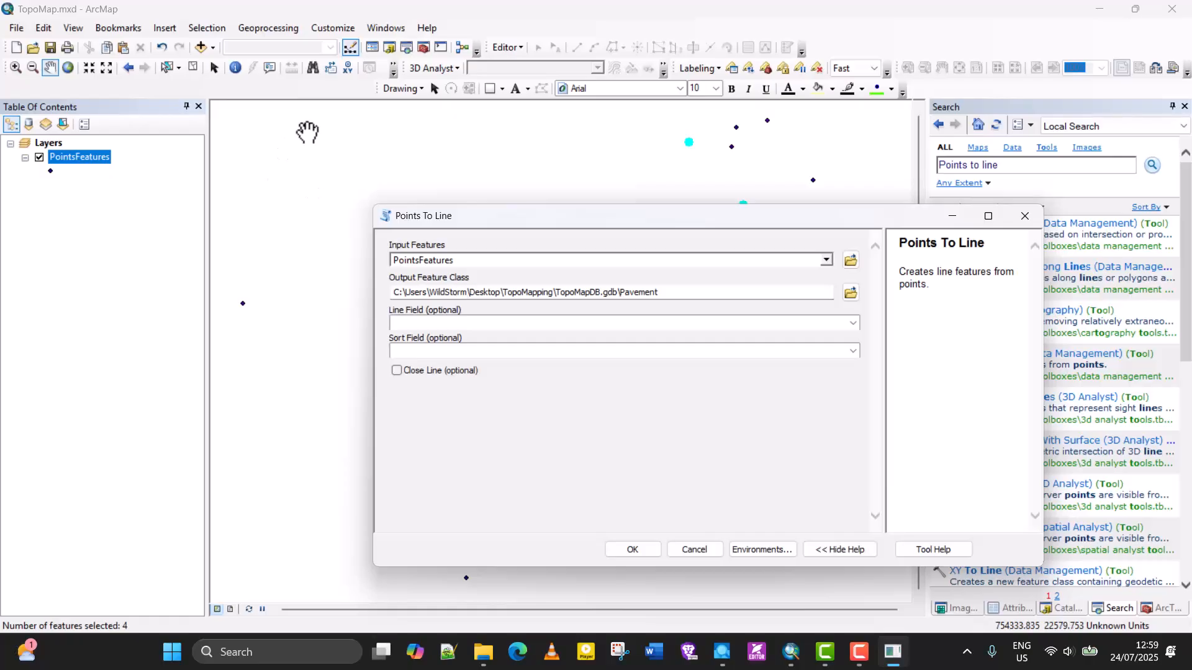
{"action": "left_click_drag", "start_coordinate": [497, 218], "coordinate": [521, 175]}
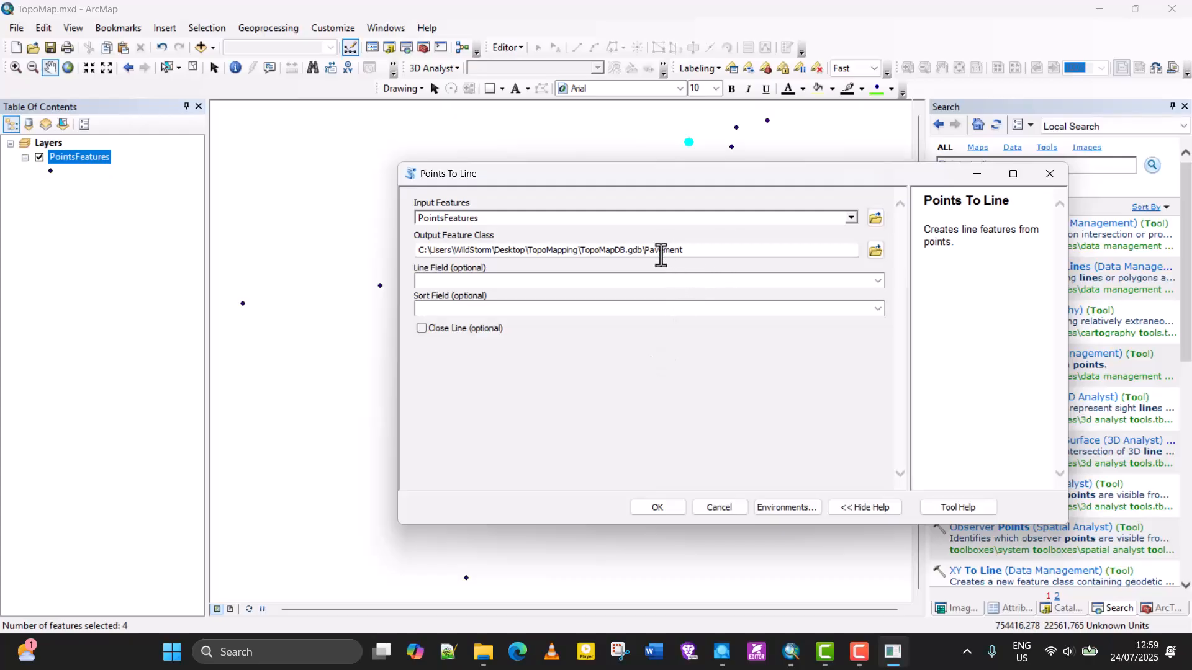
{"action": "left_click", "coordinate": [653, 508]}
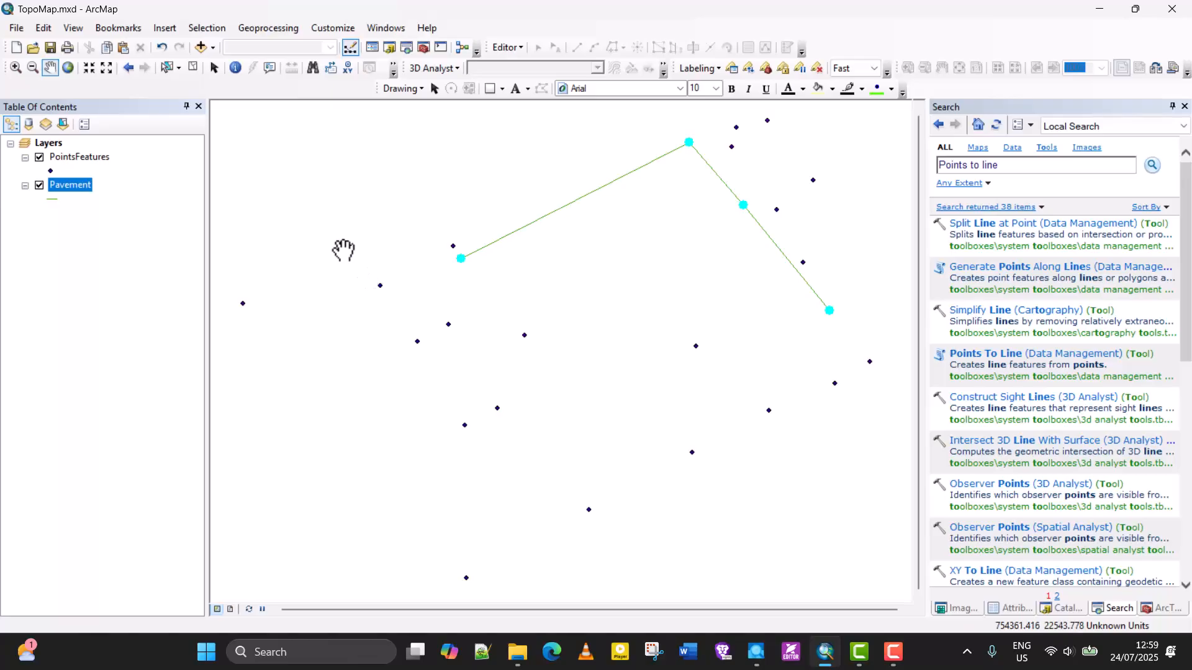
{"action": "left_click", "coordinate": [49, 43]}
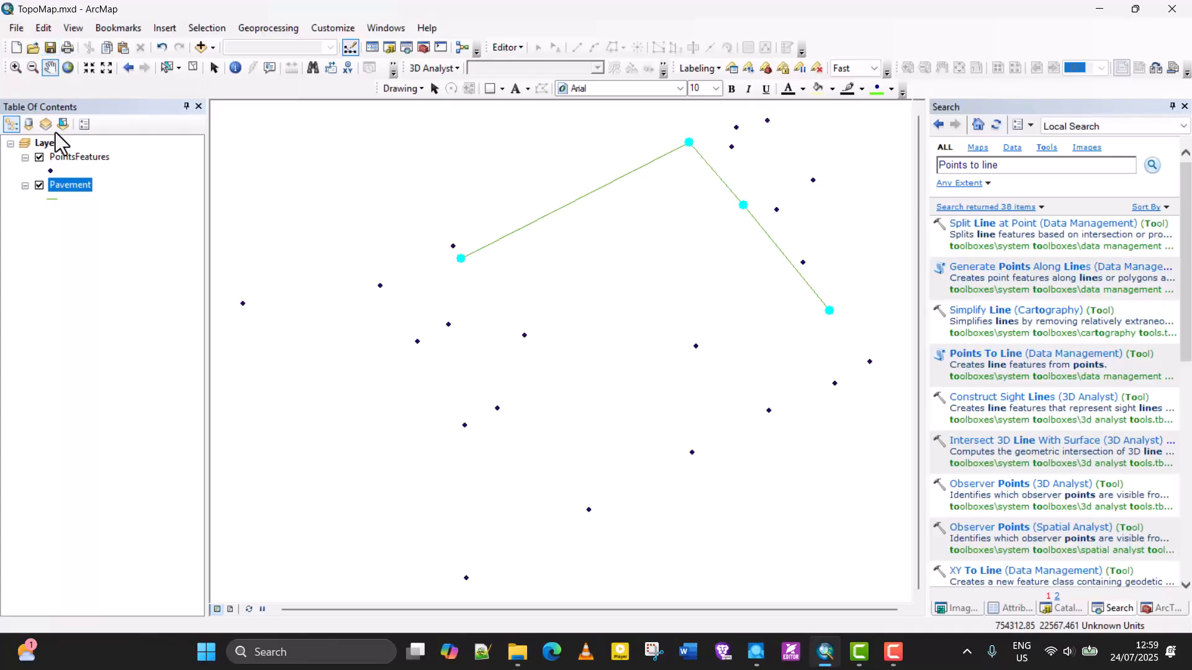
Open the PointsFeatures attribute table to check which records are selected, and close it.
{"action": "left_click", "coordinate": [76, 157]}
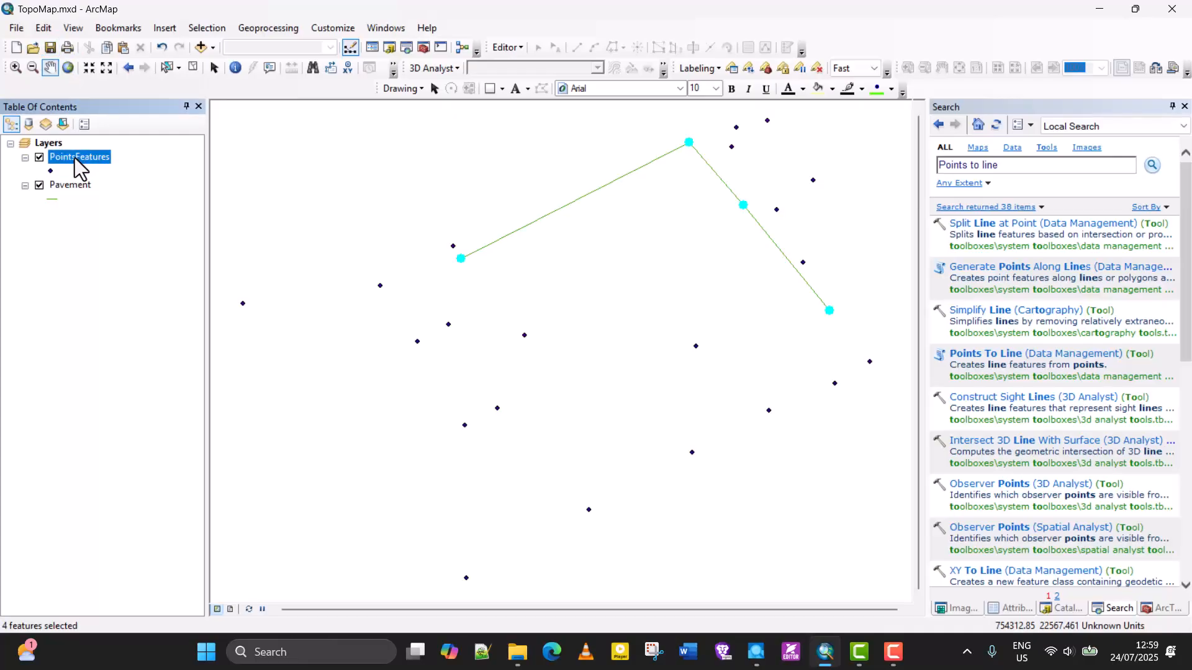
{"action": "right_click", "coordinate": [75, 158]}
{"action": "left_click", "coordinate": [124, 203]}
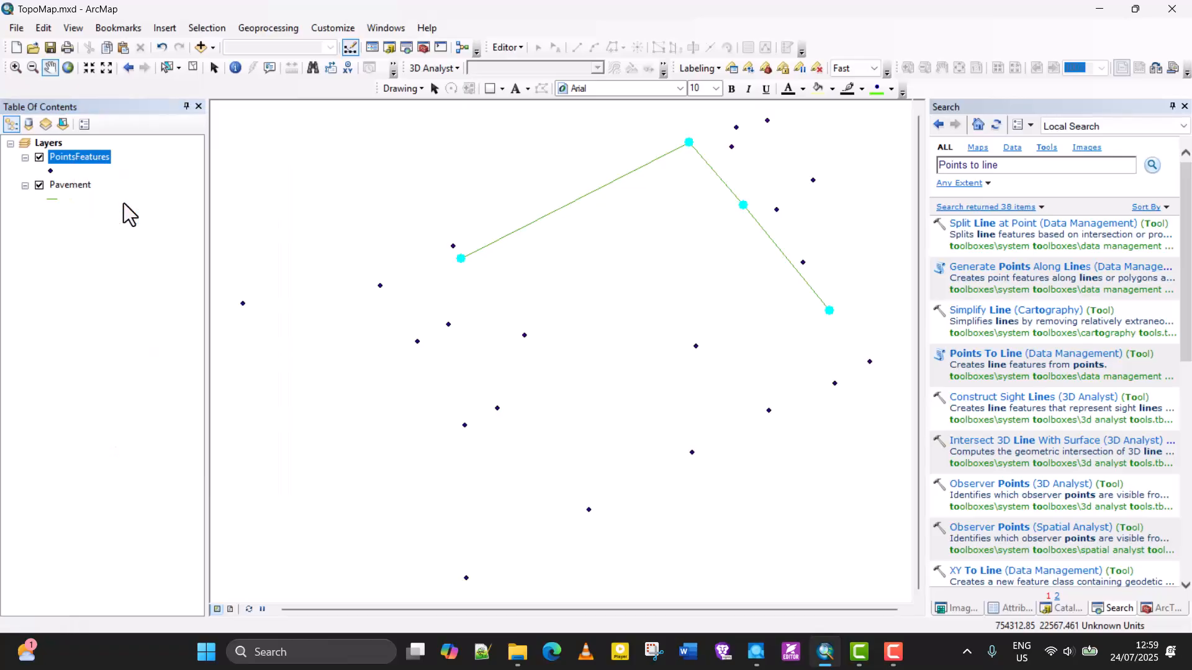
{"action": "left_click_drag", "start_coordinate": [651, 115], "coordinate": [596, 107]}
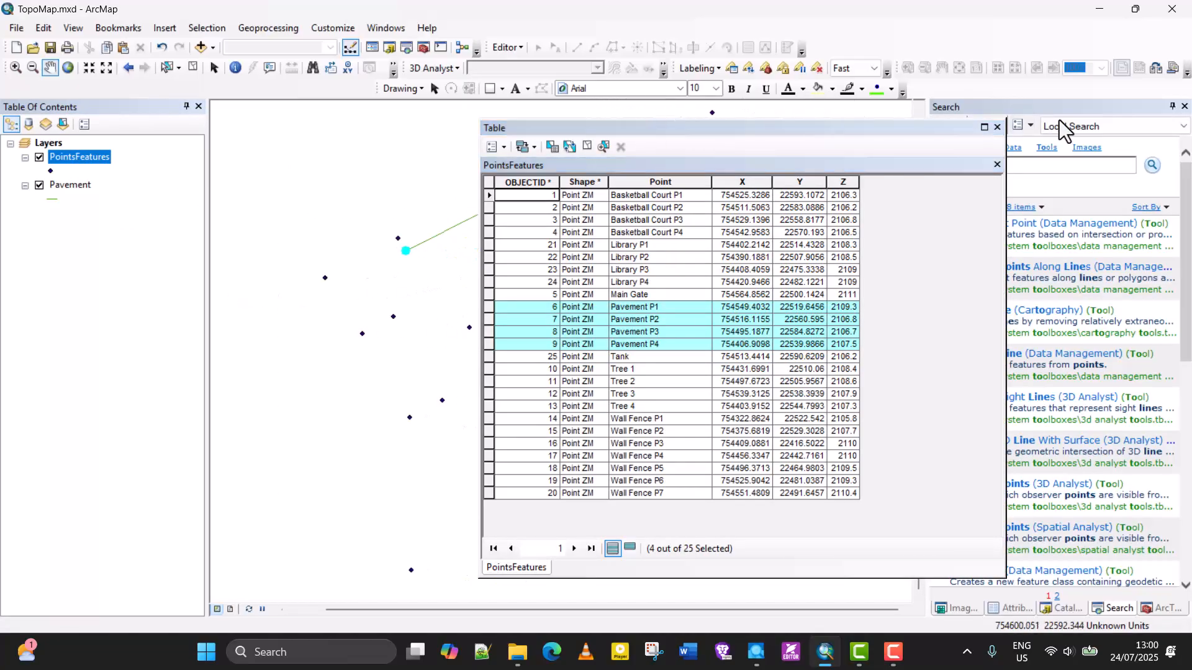
{"action": "left_click", "coordinate": [998, 127]}
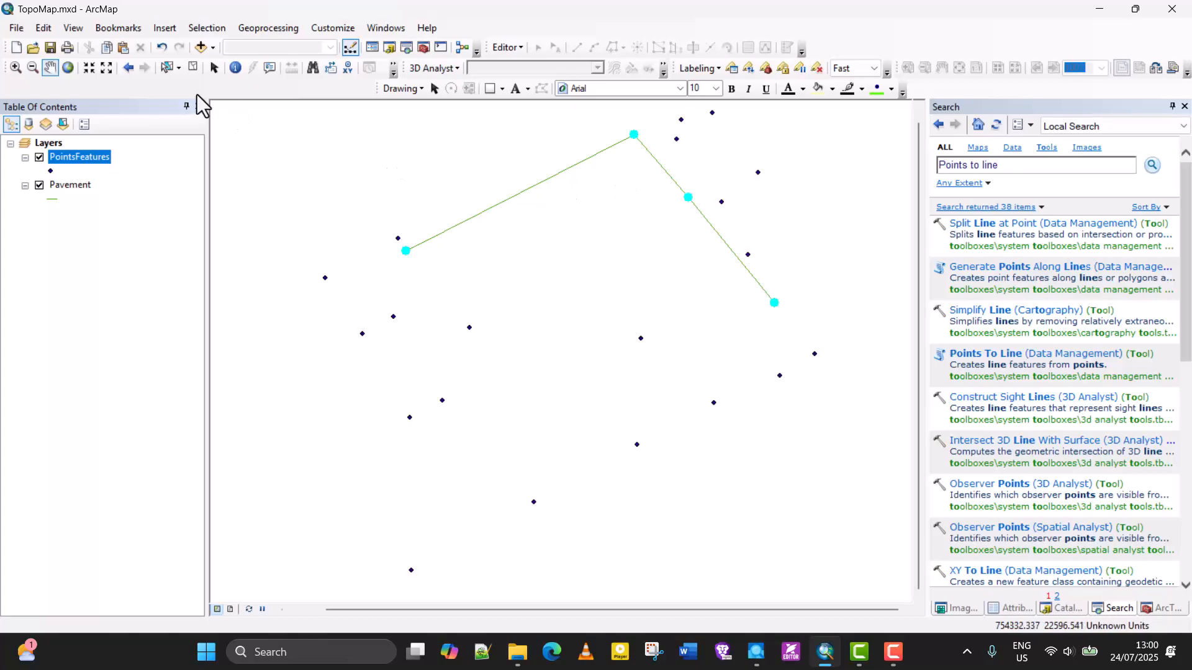
Clear the pavement selection and select records Wall Fence P1 to P7 in the PointsFeatures attribute table.
{"action": "left_click", "coordinate": [208, 28]}
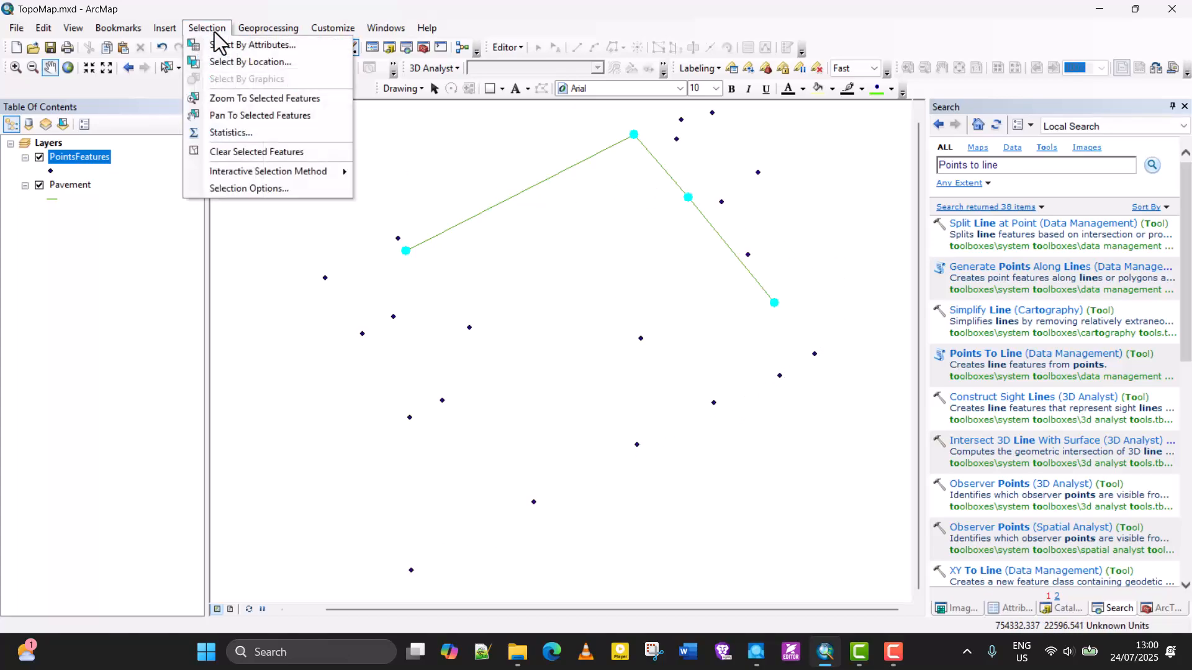
{"action": "left_click", "coordinate": [238, 152]}
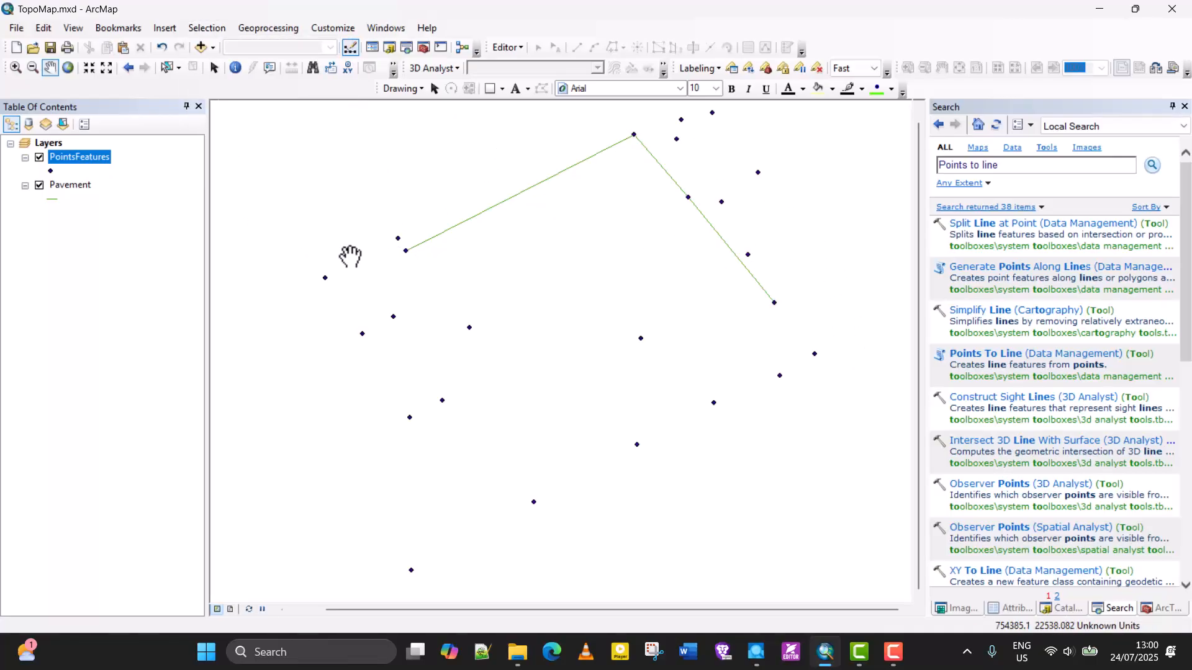
{"action": "right_click", "coordinate": [83, 156]}
{"action": "left_click", "coordinate": [124, 200]}
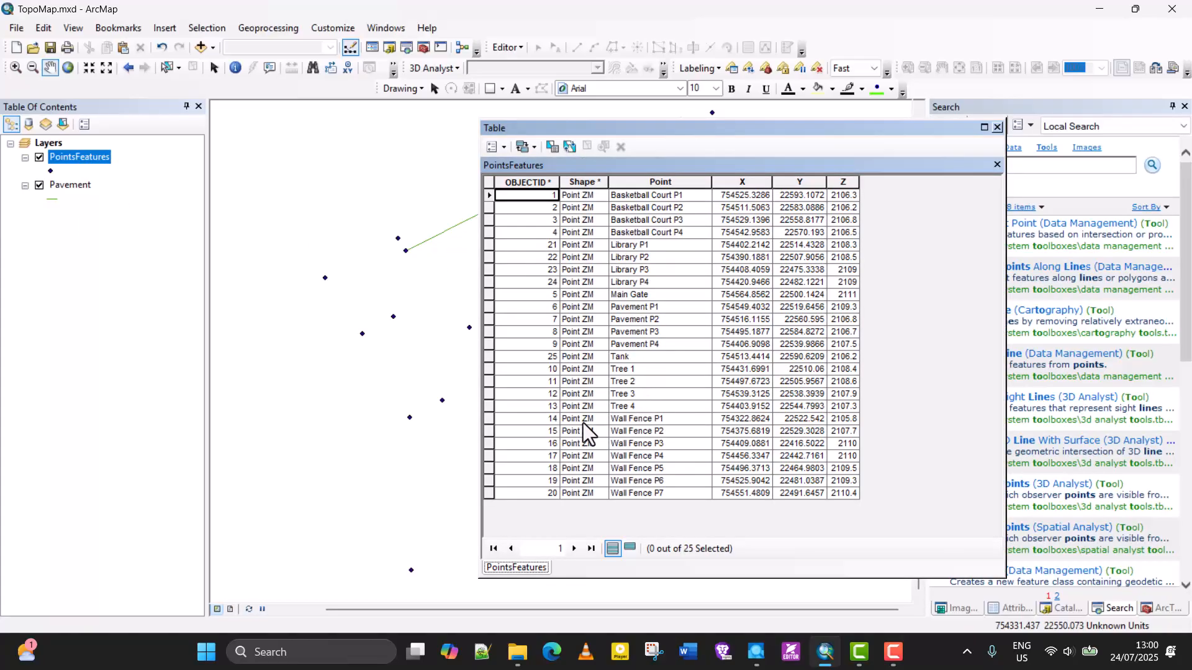
{"action": "left_click_drag", "start_coordinate": [489, 422], "coordinate": [489, 500]}
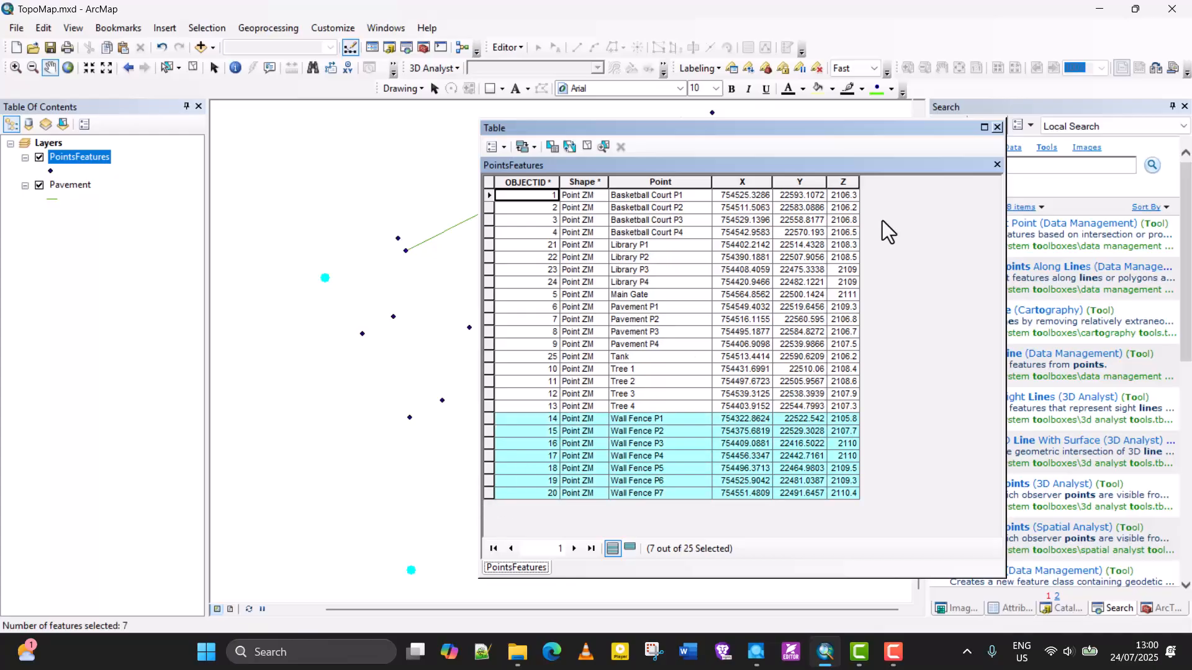
{"action": "left_click", "coordinate": [997, 128]}
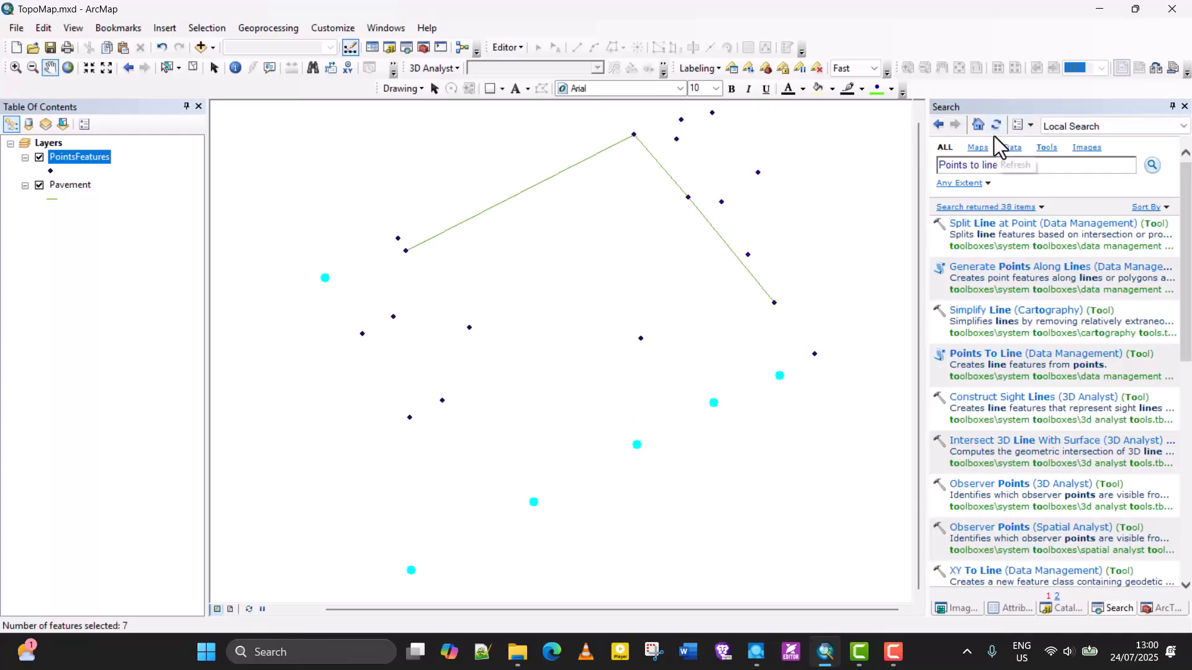
Open the Points To Line tool again with PointsFeatures as input for the wall fence points.
{"action": "left_click", "coordinate": [999, 356]}
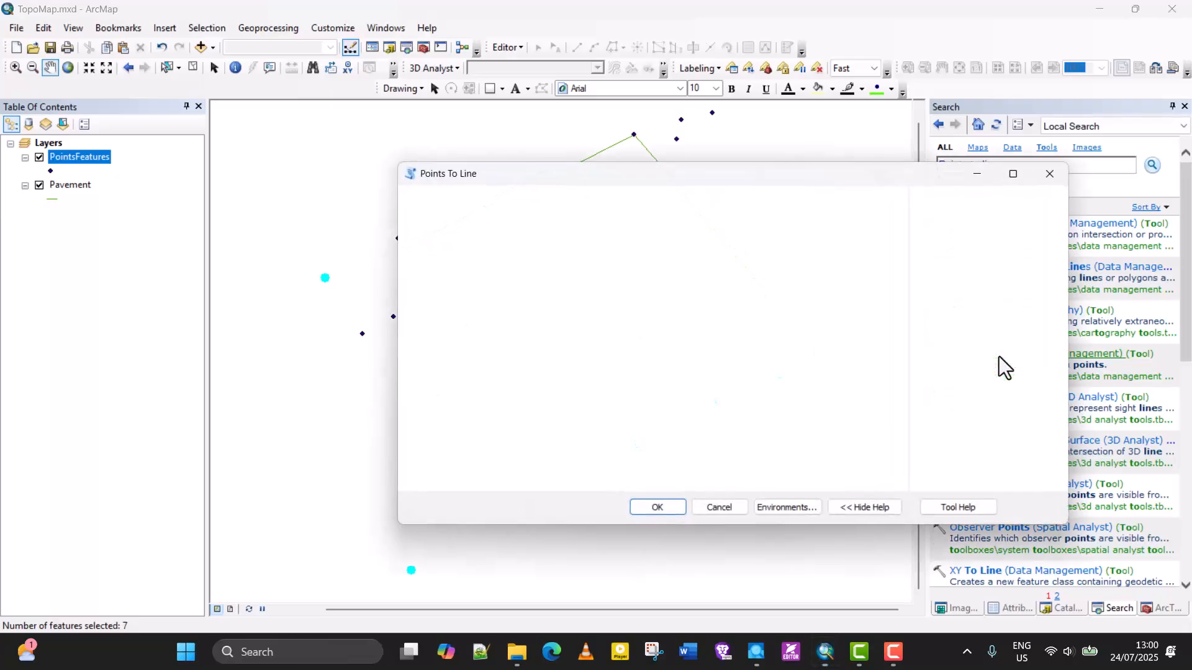
{"action": "left_click_drag", "start_coordinate": [734, 175], "coordinate": [739, 75]}
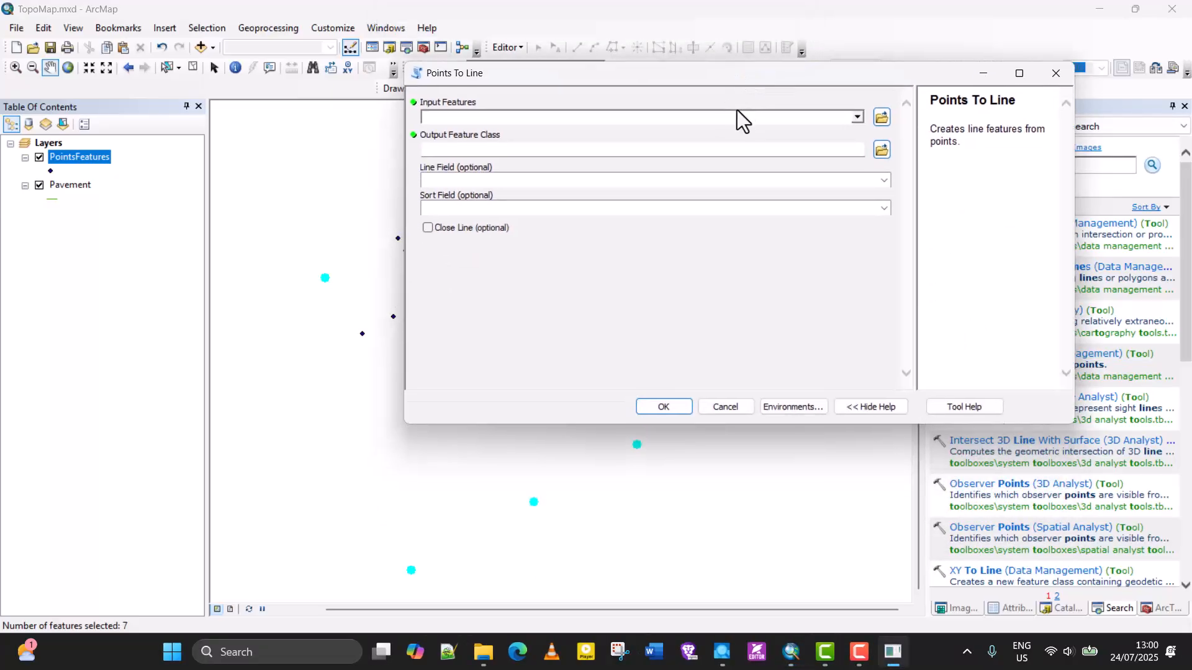
{"action": "left_click", "coordinate": [860, 121]}
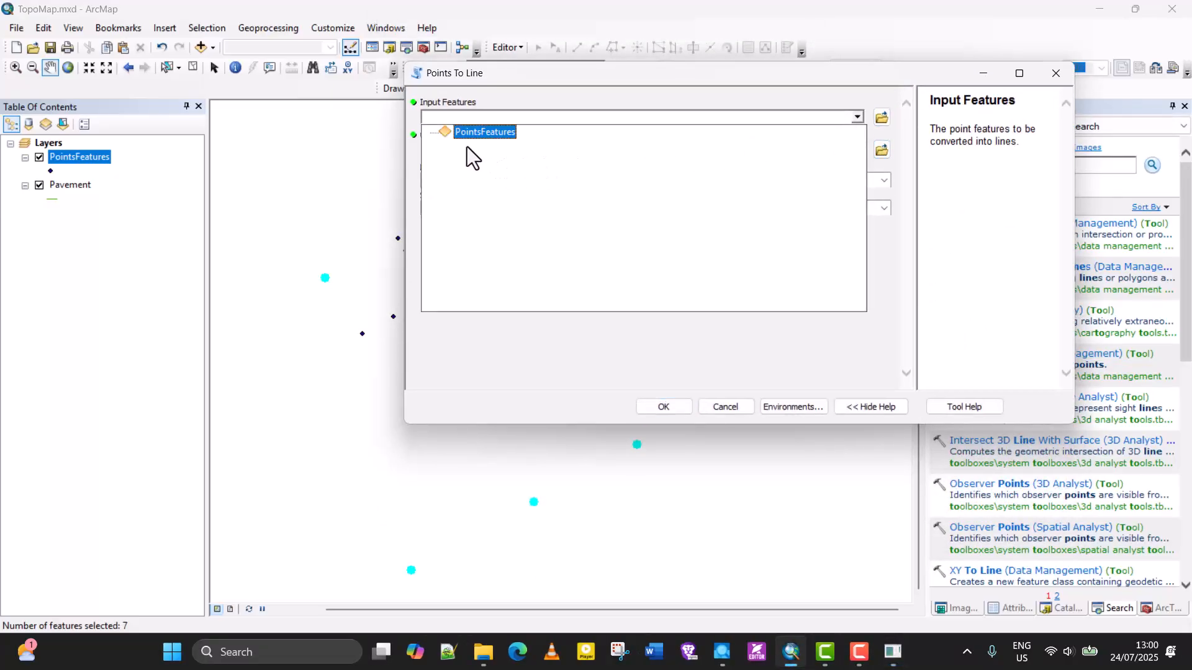
{"action": "left_click", "coordinate": [484, 132]}
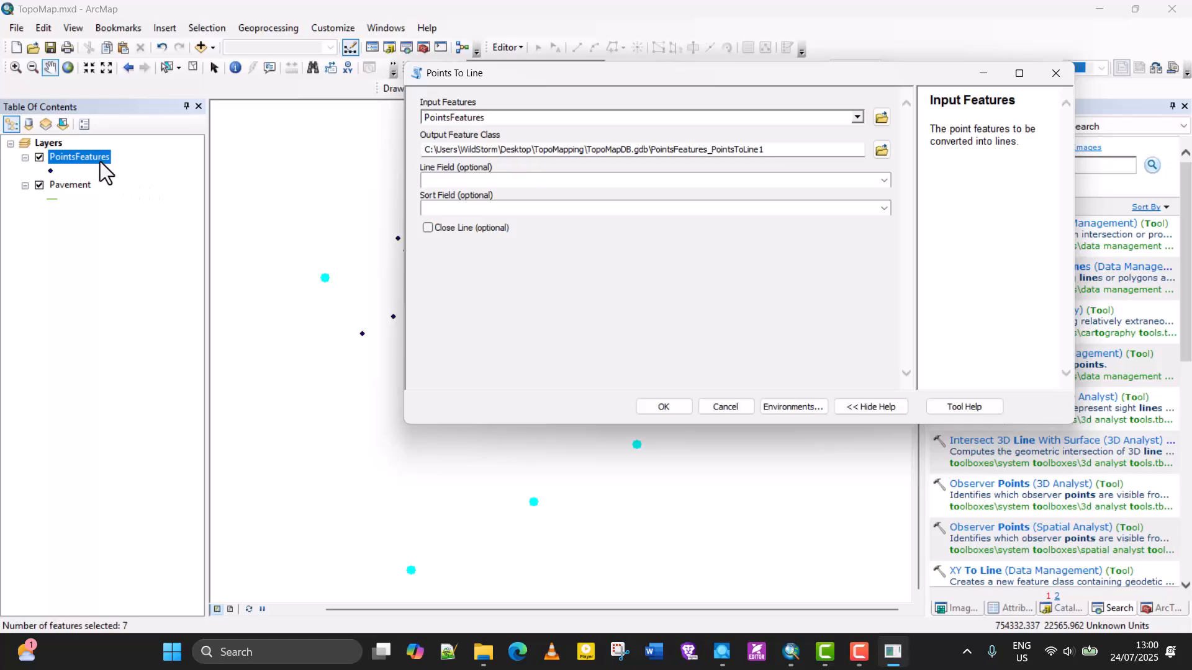
{"action": "left_click_drag", "start_coordinate": [509, 74], "coordinate": [522, 125]}
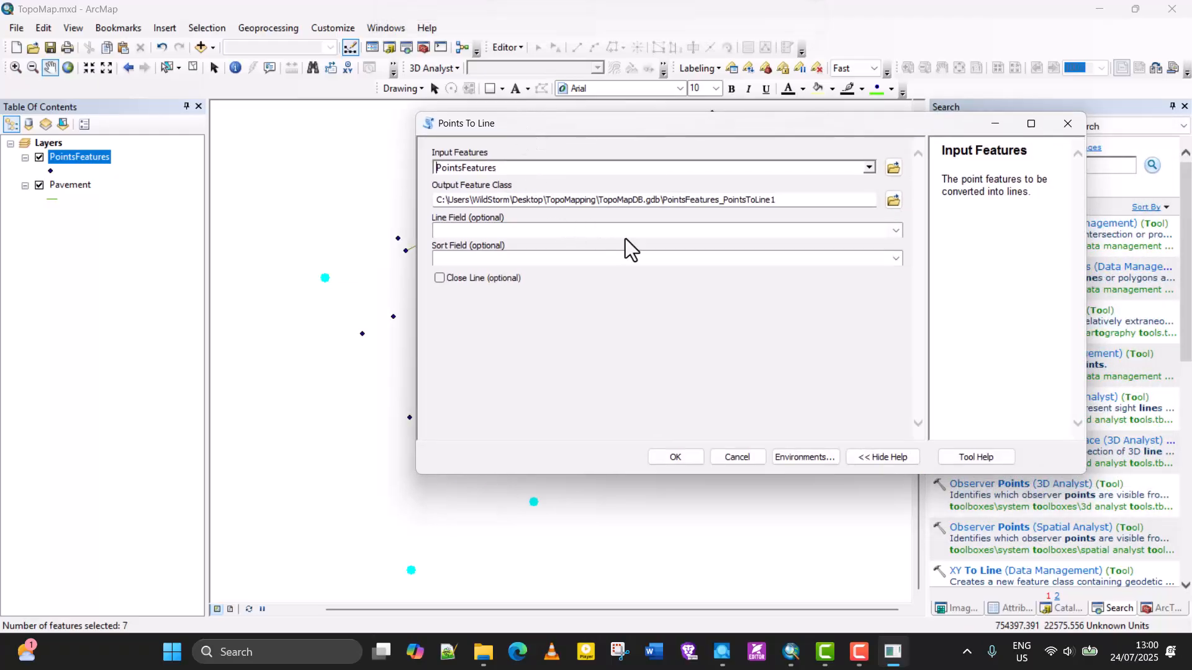
Name the output feature class WallFence inside TopoMapDB.gdb, without a space, and run the conversion.
{"action": "left_click", "coordinate": [811, 200]}
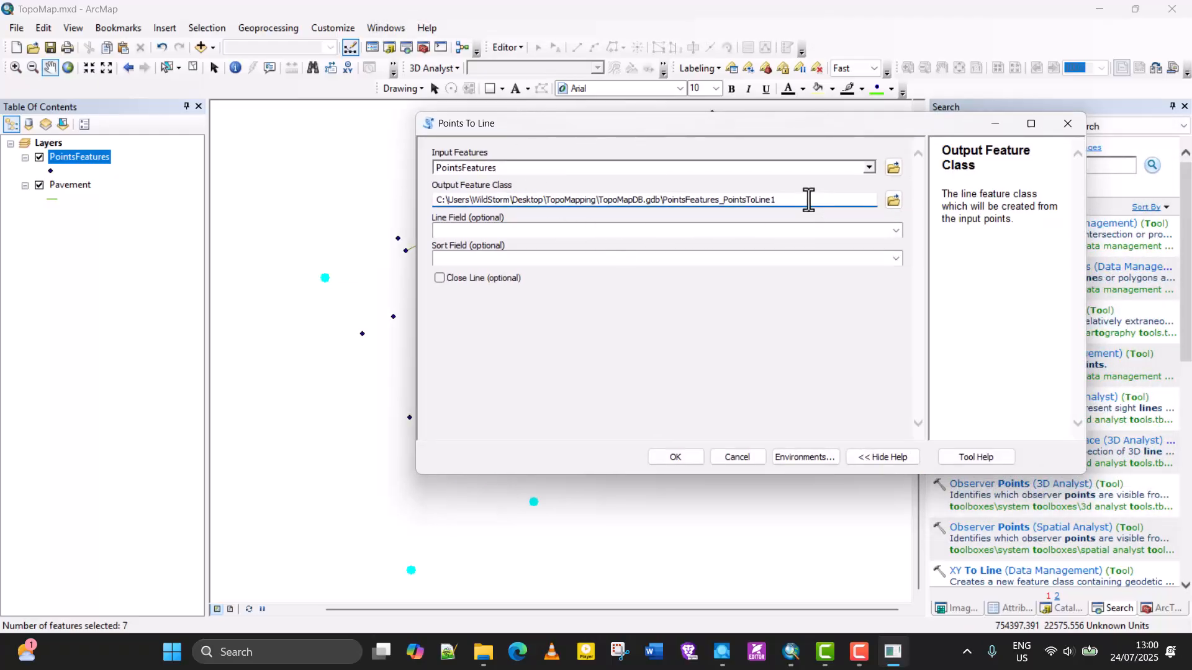
{"action": "key", "text": "BackSpace"}
{"action": "key", "text": "BackSpace"}
{"action": "key", "text": "BackSpace"}
{"action": "key", "text": "BackSpace"}
{"action": "key", "text": "BackSpace"}
{"action": "key", "text": "BackSpace"}
{"action": "key", "text": "BackSpace"}
{"action": "key", "text": "BackSpace"}
{"action": "key", "text": "BackSpace"}
{"action": "key", "text": "BackSpace"}
{"action": "key", "text": "BackSpace"}
{"action": "key", "text": "BackSpace"}
{"action": "key", "text": "BackSpace"}
{"action": "key", "text": "BackSpace"}
{"action": "key", "text": "BackSpace"}
{"action": "key", "text": "BackSpace"}
{"action": "key", "text": "BackSpace"}
{"action": "key", "text": "BackSpace"}
{"action": "key", "text": "BackSpace"}
{"action": "key", "text": "BackSpace"}
{"action": "key", "text": "BackSpace"}
{"action": "key", "text": "BackSpace"}
{"action": "type", "text": "Wall Fence"}
{"action": "left_click", "coordinate": [707, 229]}
{"action": "left_click", "coordinate": [679, 200]}
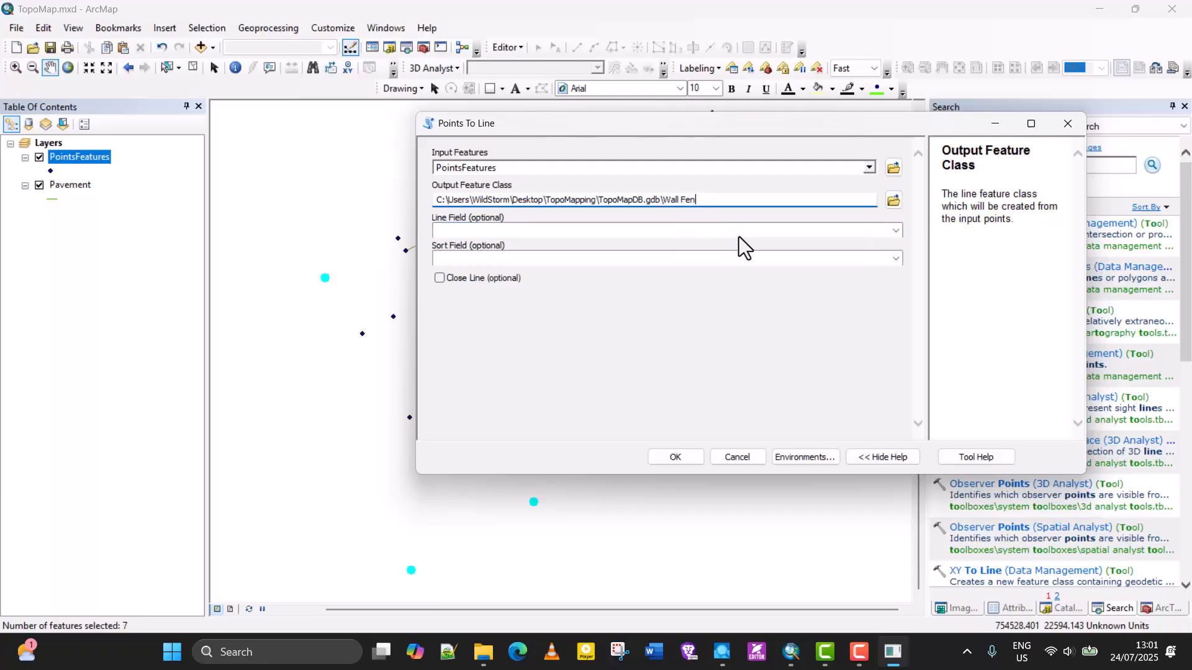
{"action": "key", "text": "BackSpace"}
{"action": "key", "text": "BackSpace"}
{"action": "key", "text": "BackSpace"}
{"action": "key", "text": "BackSpace"}
{"action": "key", "text": "BackSpace"}
{"action": "key", "text": "BackSpace"}
{"action": "type", "text": "Fence"}
{"action": "type", "text": "_"}
{"action": "key", "text": "Delete"}
{"action": "key", "text": "BackSpace"}
{"action": "left_click", "coordinate": [571, 201]}
{"action": "left_click_drag", "start_coordinate": [516, 125], "coordinate": [423, 135]}
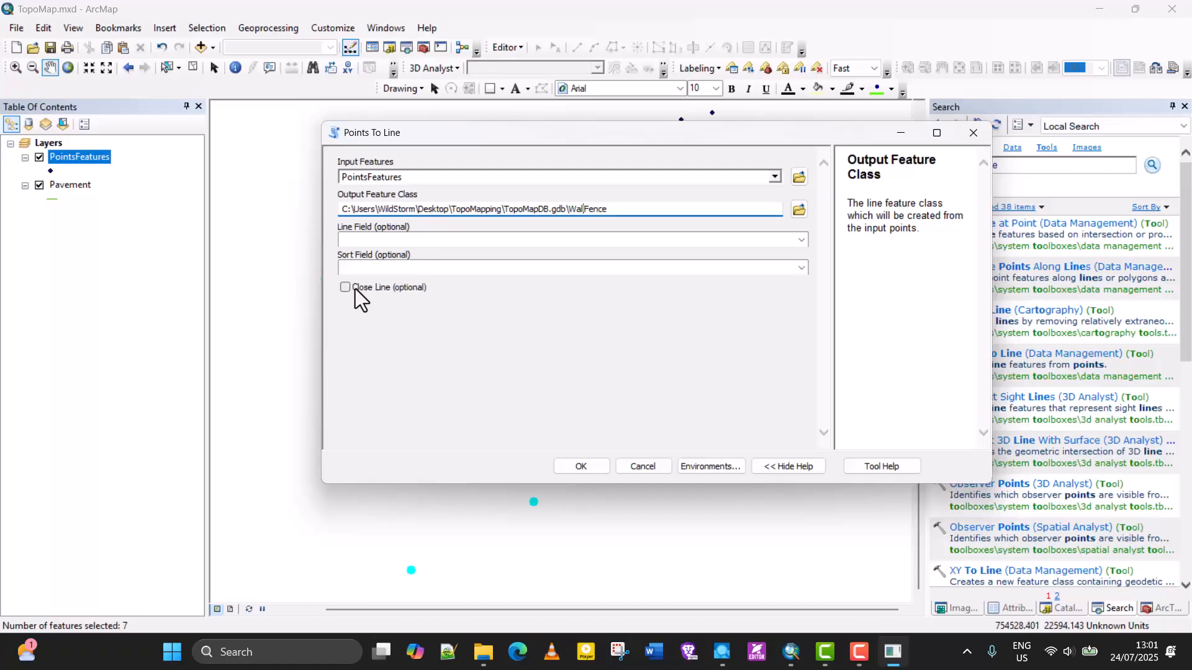
{"action": "left_click", "coordinate": [581, 467]}
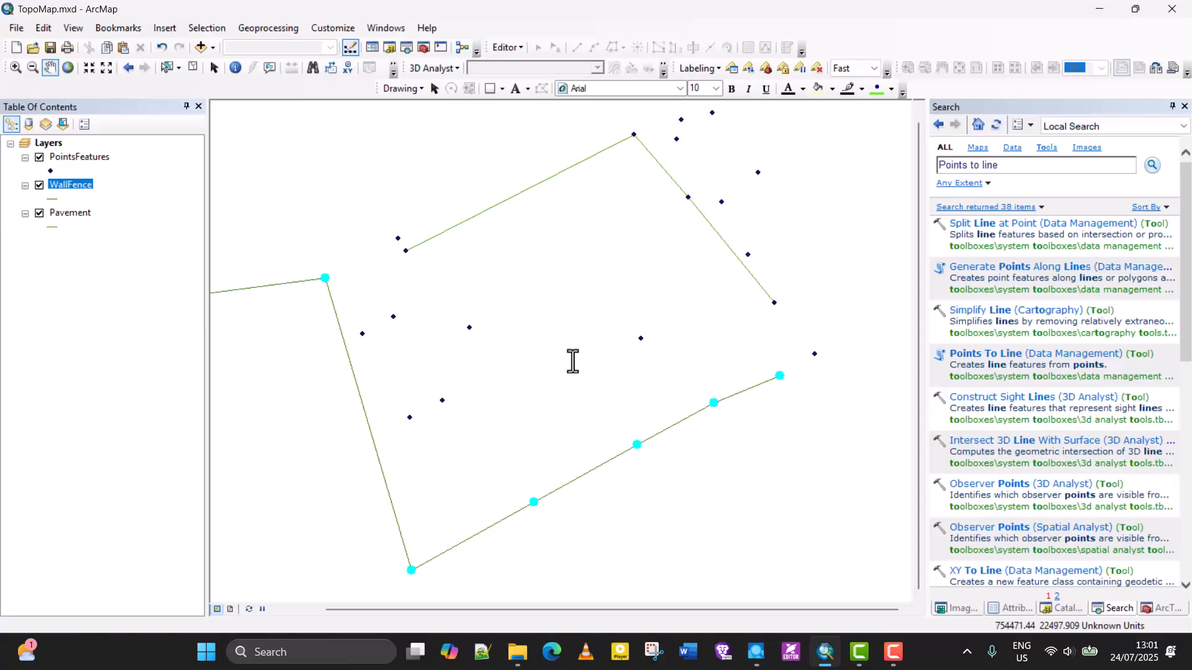
Clear the selection of the wall fence points.
{"action": "scroll", "coordinate": [623, 358], "scroll_direction": "down", "scroll_amount": 1}
{"action": "scroll", "coordinate": [624, 358], "scroll_direction": "up", "scroll_amount": 2}
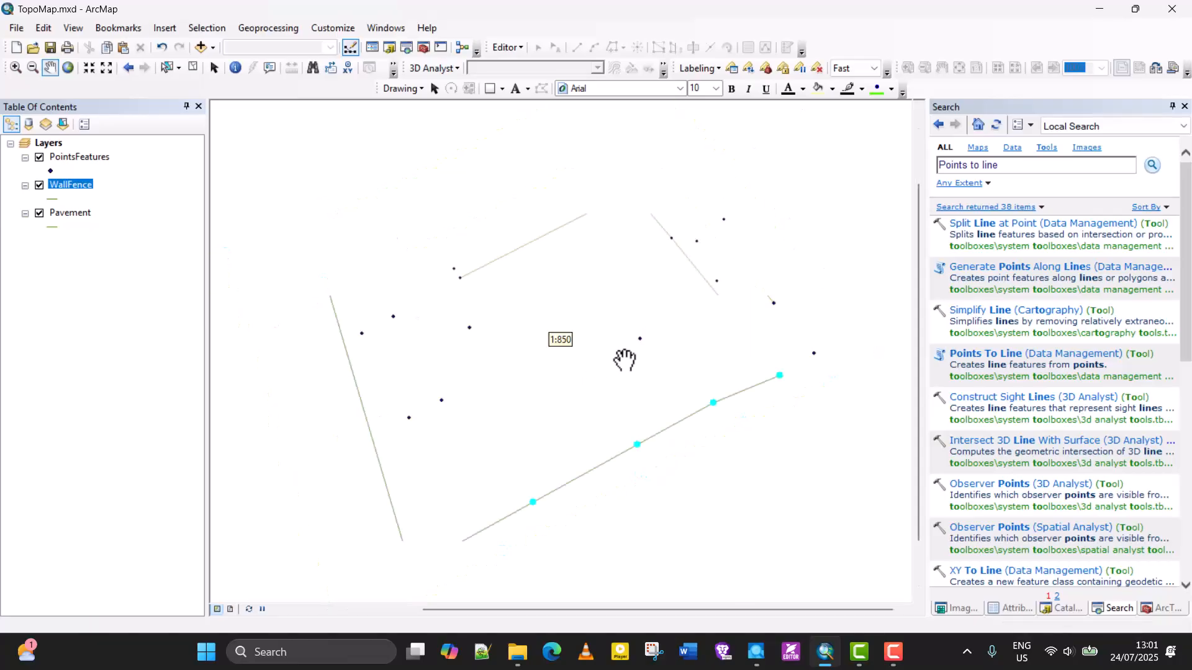
{"action": "left_click_drag", "start_coordinate": [625, 359], "coordinate": [442, 367]}
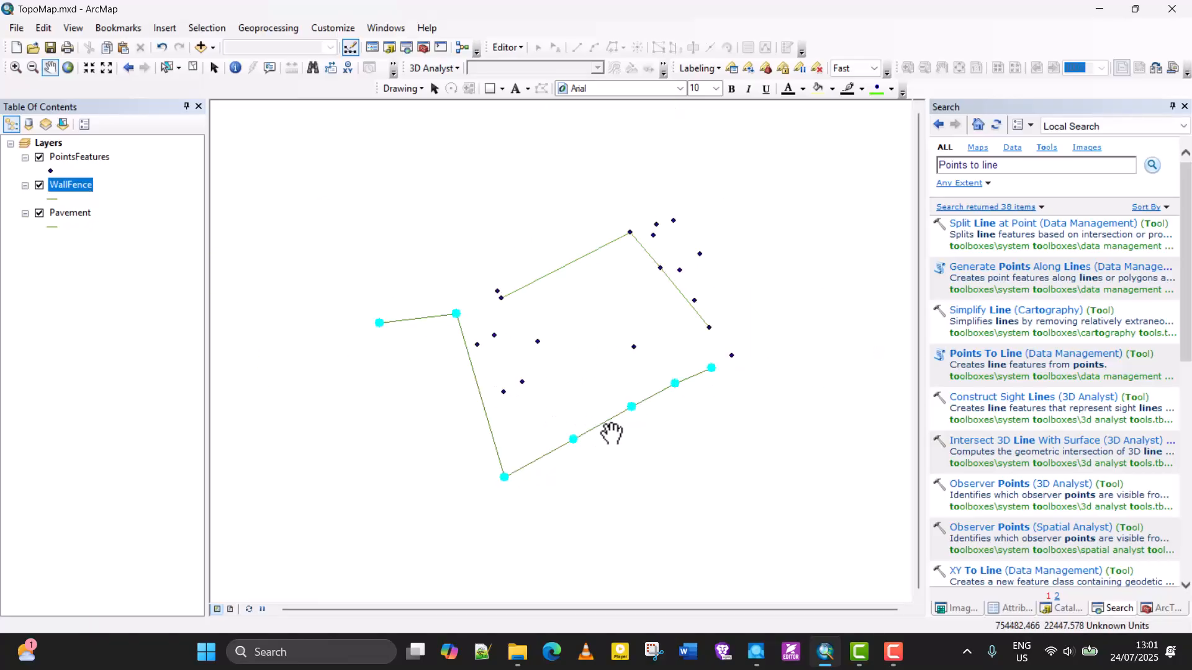
{"action": "scroll", "coordinate": [601, 420], "scroll_direction": "up", "scroll_amount": 1}
{"action": "scroll", "coordinate": [591, 412], "scroll_direction": "down", "scroll_amount": 2}
{"action": "scroll", "coordinate": [587, 413], "scroll_direction": "down", "scroll_amount": 1}
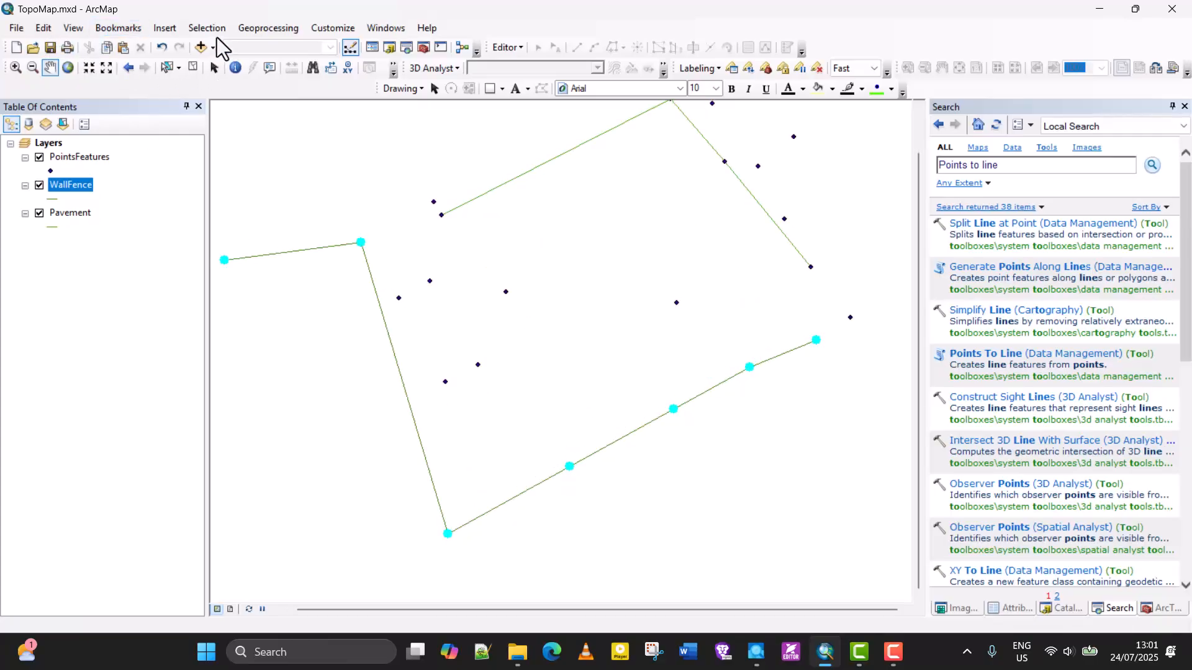
{"action": "left_click", "coordinate": [207, 27]}
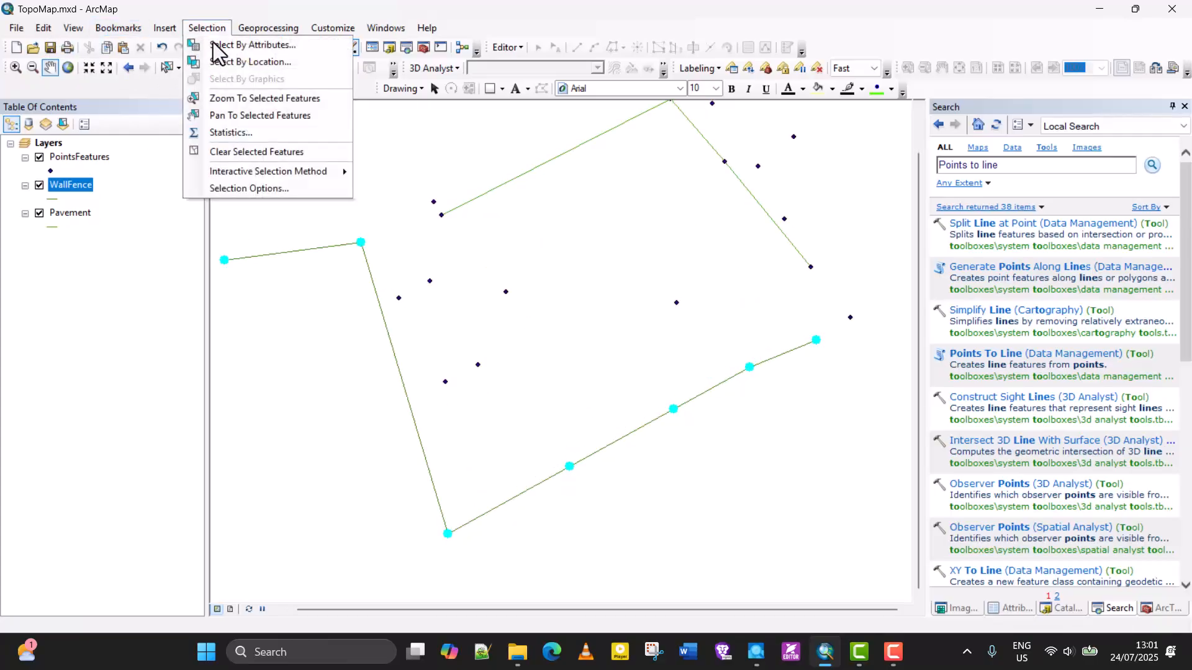
{"action": "left_click", "coordinate": [242, 151]}
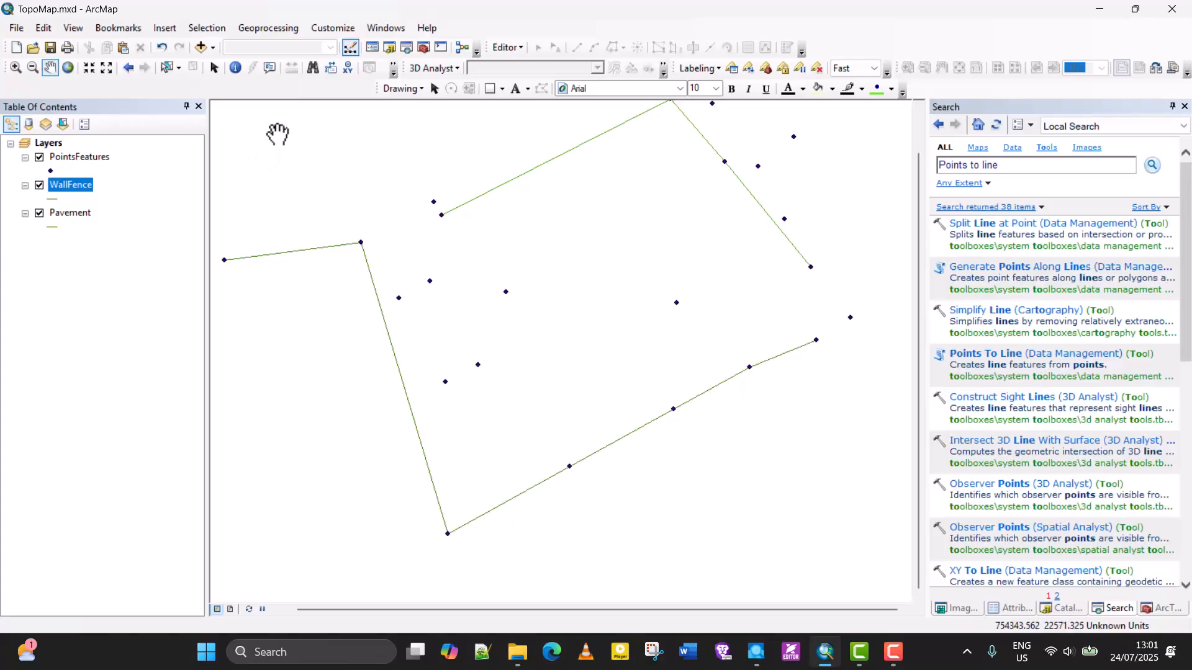